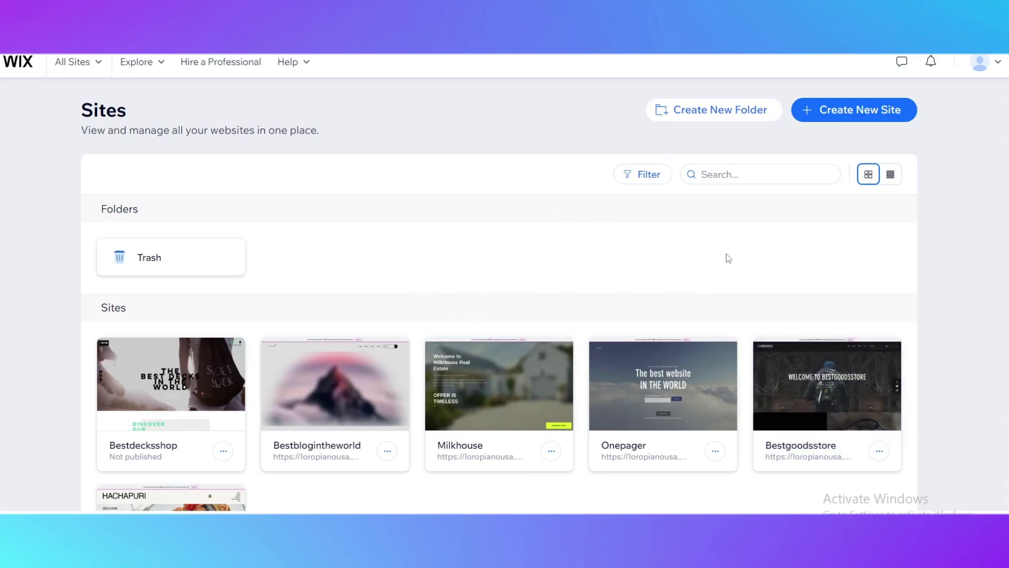
Check which account is signed in, then close the account details.
{"action": "left_click", "coordinate": [981, 63]}
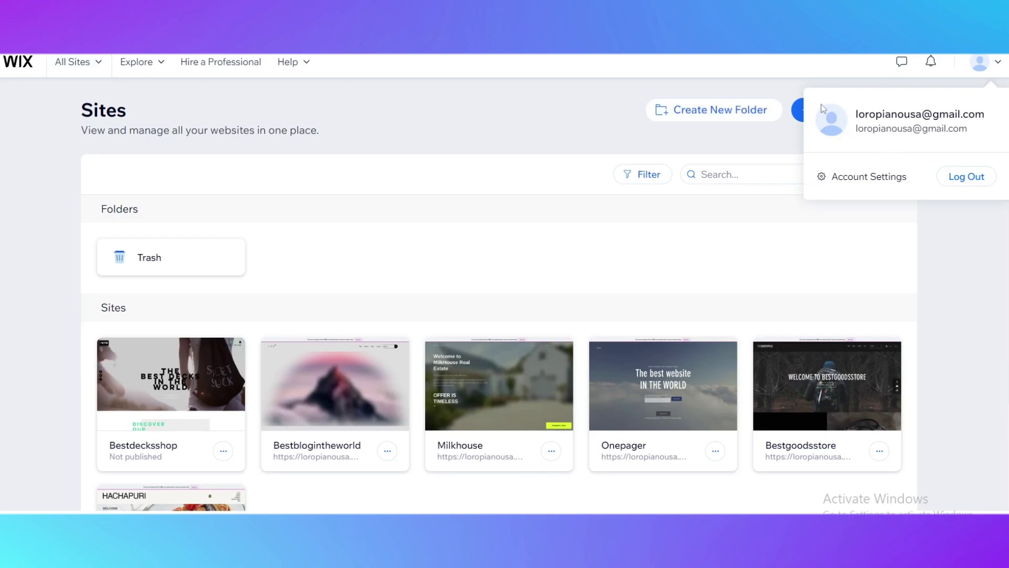
{"action": "left_click", "coordinate": [515, 249]}
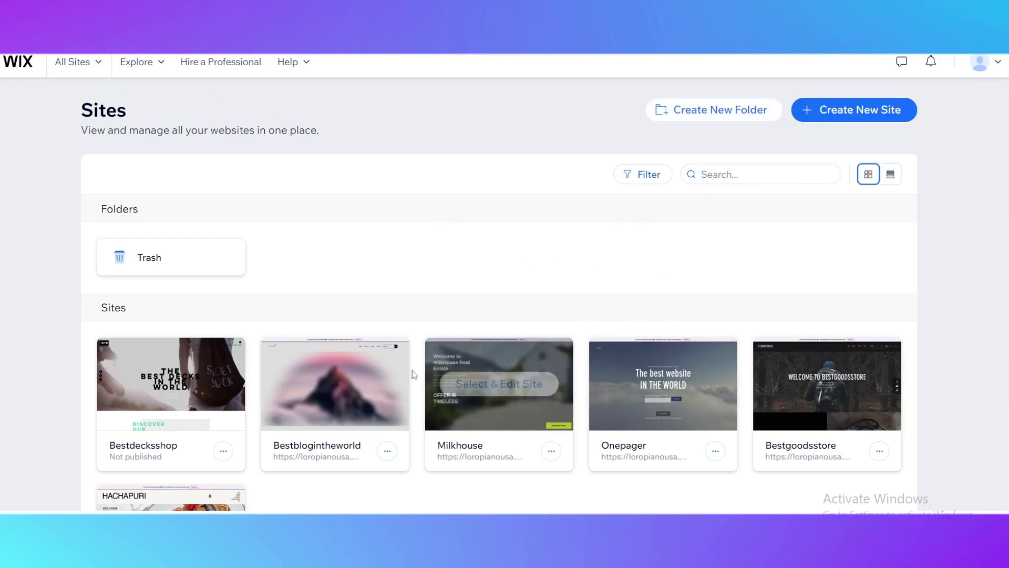
{"action": "scroll", "coordinate": [389, 359], "scroll_direction": "down", "scroll_amount": 2}
{"action": "scroll", "coordinate": [390, 360], "scroll_direction": "up", "scroll_amount": 1}
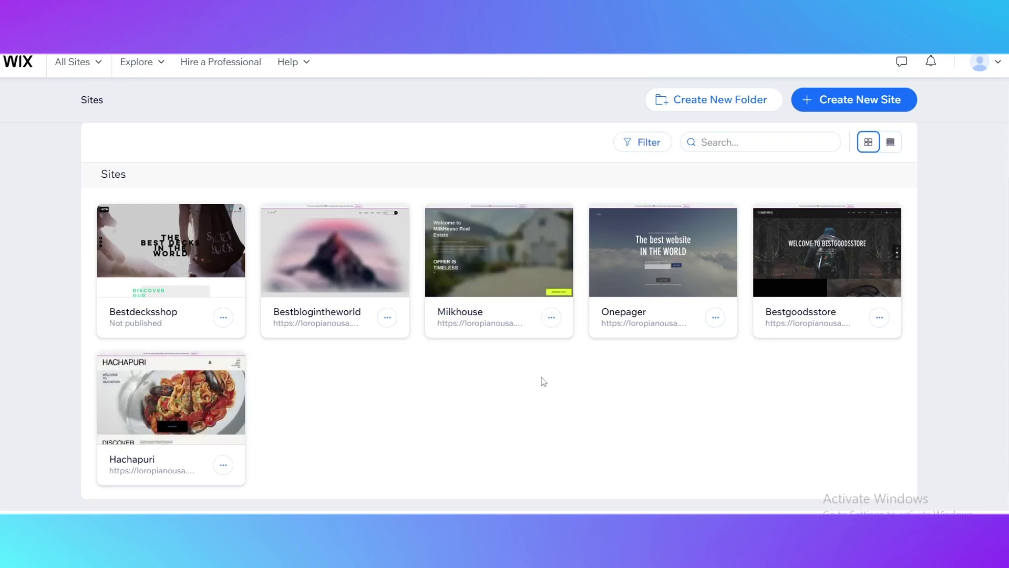
Open the Bestdecksshop dashboard and go to Developer Tools > Triggered Emails.
{"action": "mouse_move", "coordinate": [209, 273]}
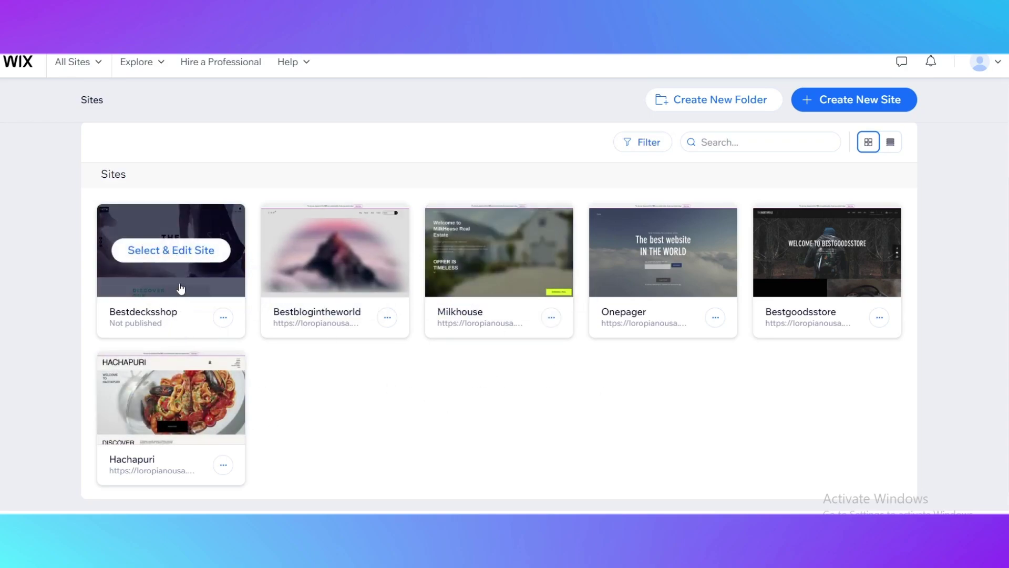
{"action": "left_click", "coordinate": [182, 288]}
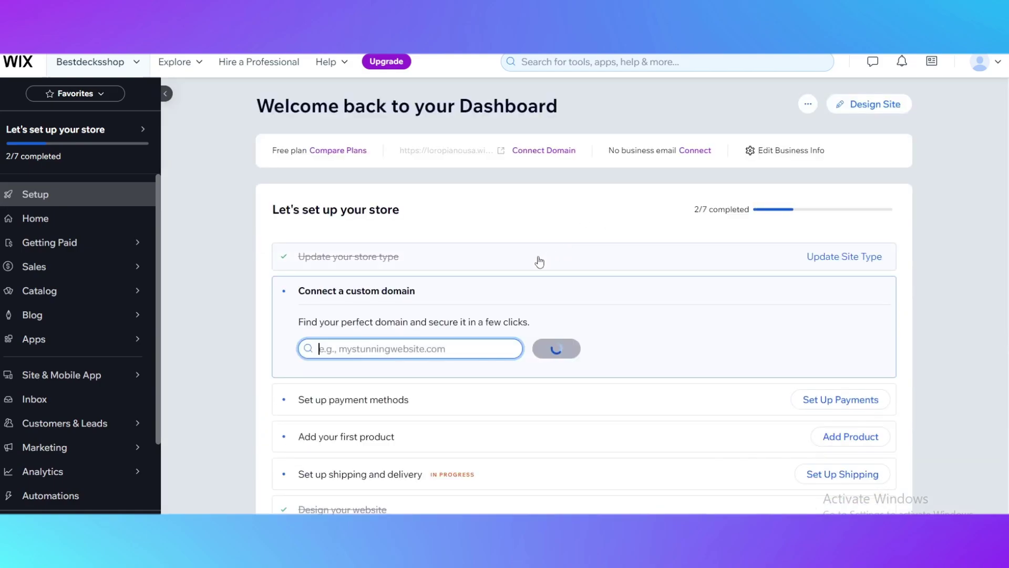
{"action": "scroll", "coordinate": [574, 242], "scroll_direction": "down", "scroll_amount": 4}
{"action": "scroll", "coordinate": [56, 287], "scroll_direction": "down", "scroll_amount": 1}
{"action": "scroll", "coordinate": [56, 287], "scroll_direction": "down", "scroll_amount": 2}
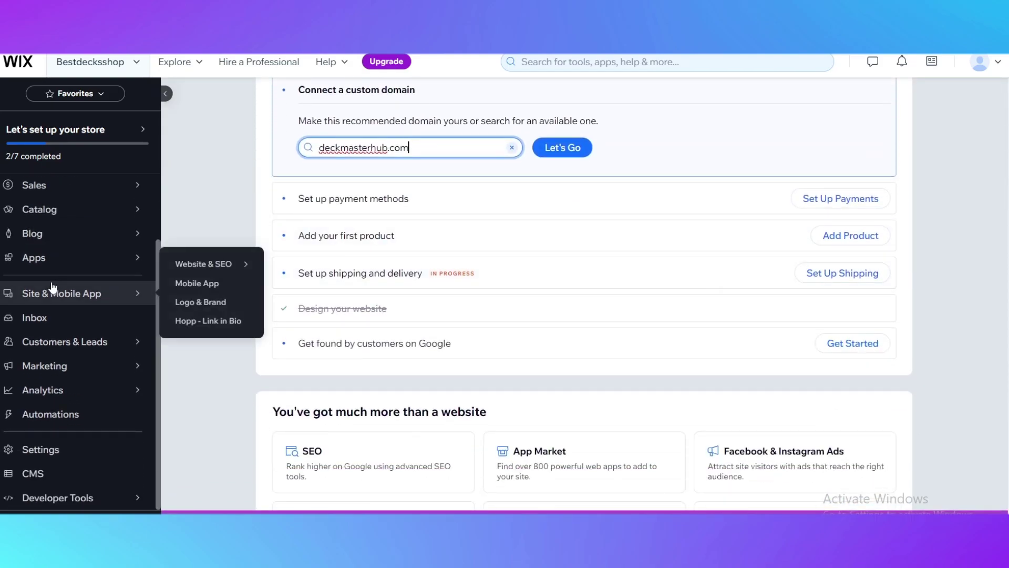
{"action": "left_click", "coordinate": [117, 507]}
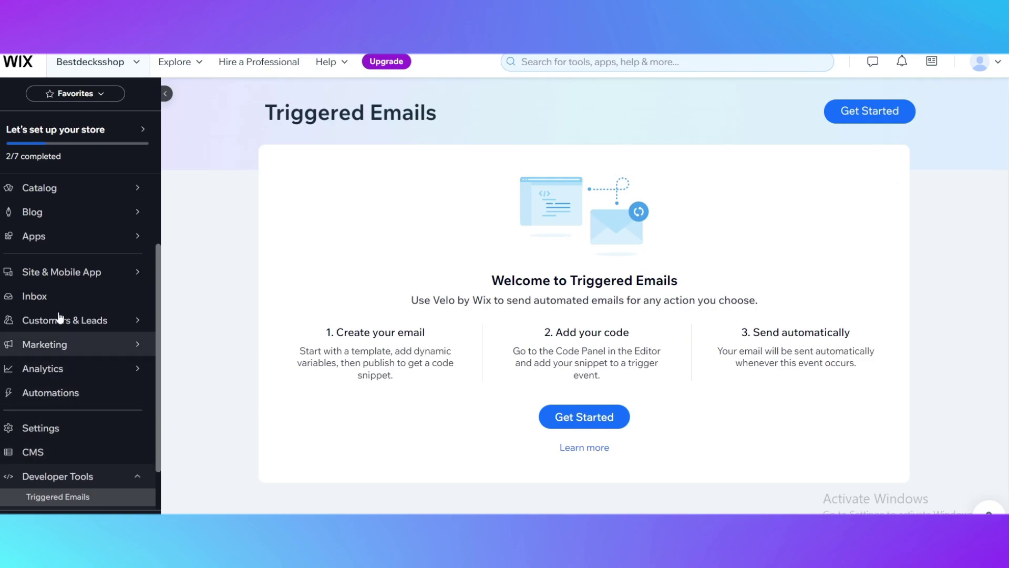
{"action": "mouse_move", "coordinate": [21, 245]}
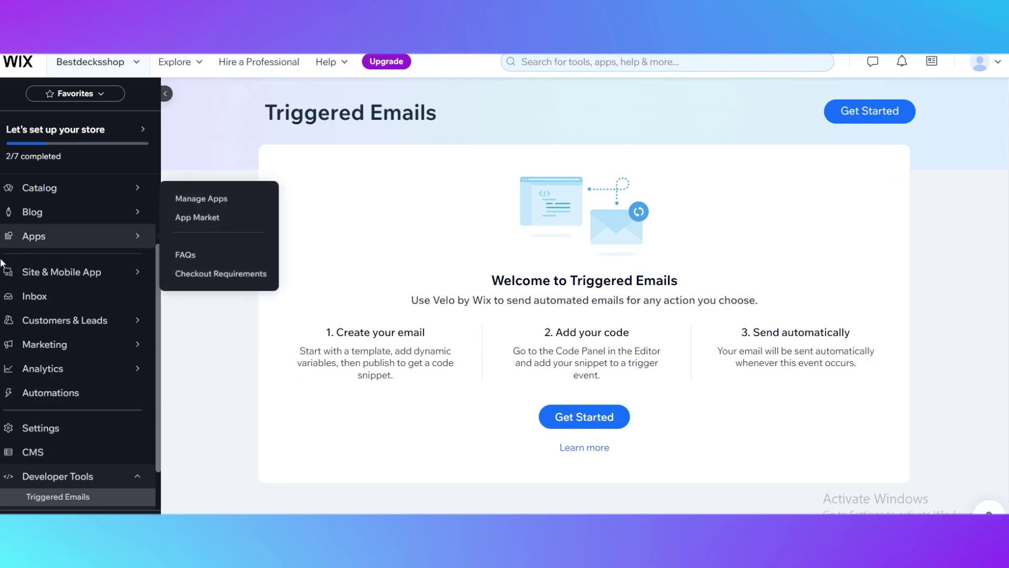
{"action": "scroll", "coordinate": [15, 274], "scroll_direction": "up", "scroll_amount": 3}
{"action": "left_click", "coordinate": [83, 78]}
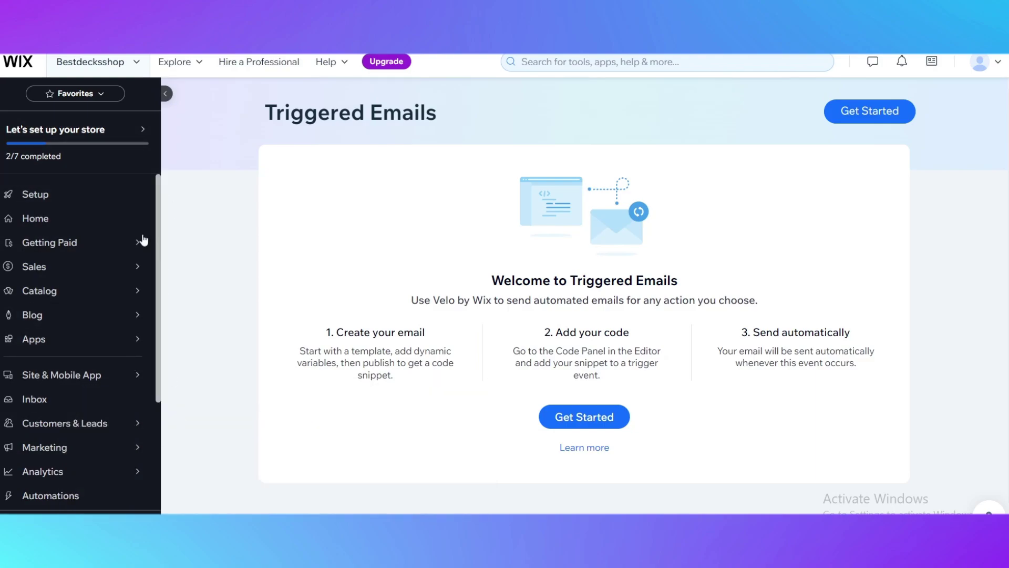
Open Apps > Manage Apps and browse the list of installed apps.
{"action": "mouse_move", "coordinate": [87, 341]}
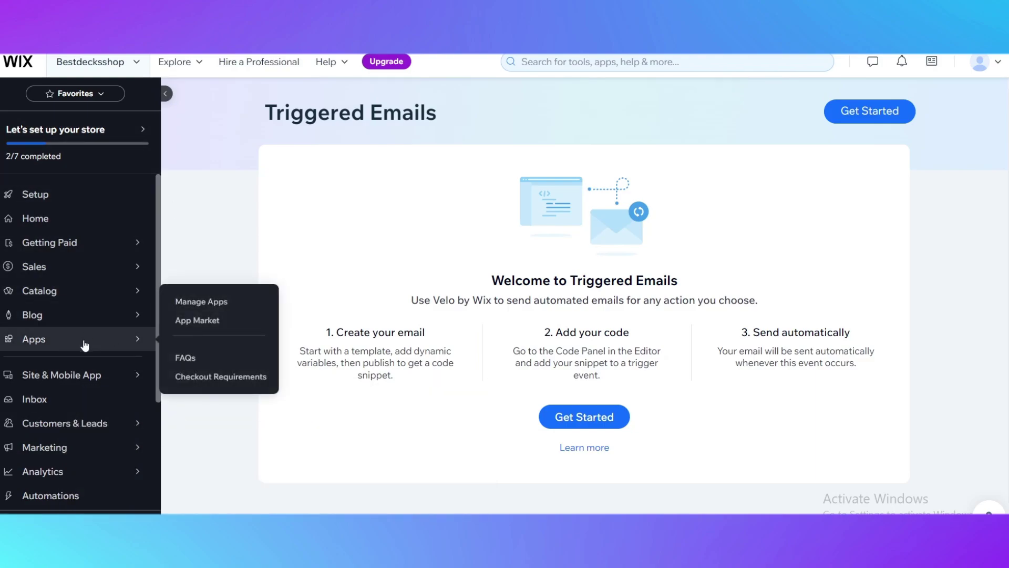
{"action": "left_click", "coordinate": [84, 342]}
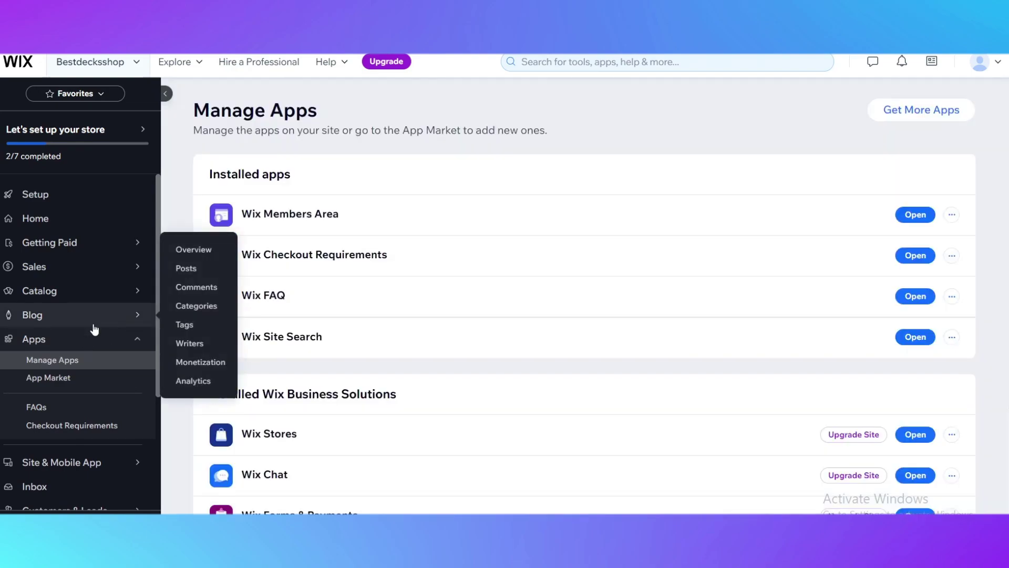
{"action": "scroll", "coordinate": [568, 232], "scroll_direction": "down", "scroll_amount": 4}
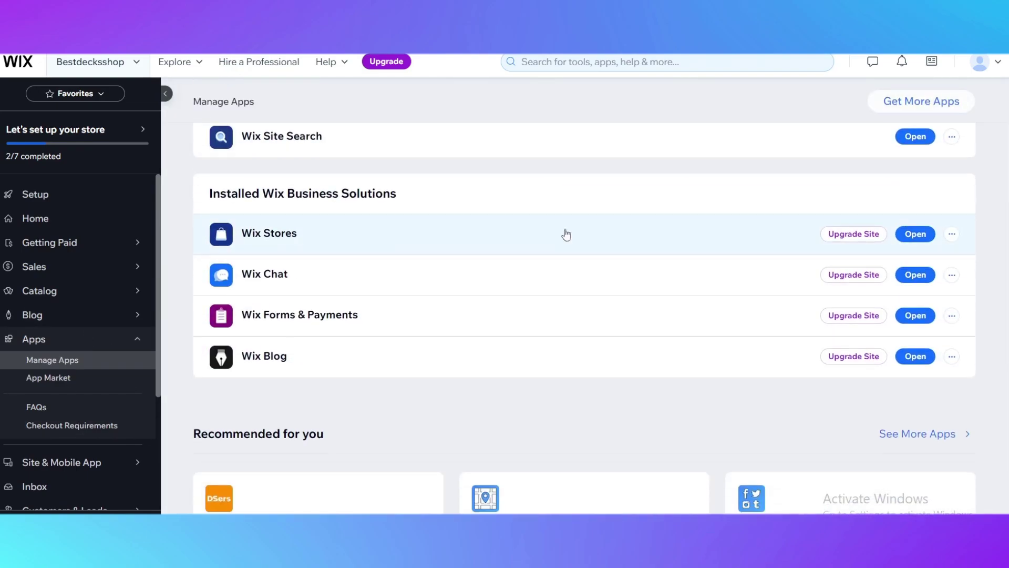
{"action": "scroll", "coordinate": [538, 252], "scroll_direction": "down", "scroll_amount": 2}
{"action": "scroll", "coordinate": [577, 275], "scroll_direction": "up", "scroll_amount": 6}
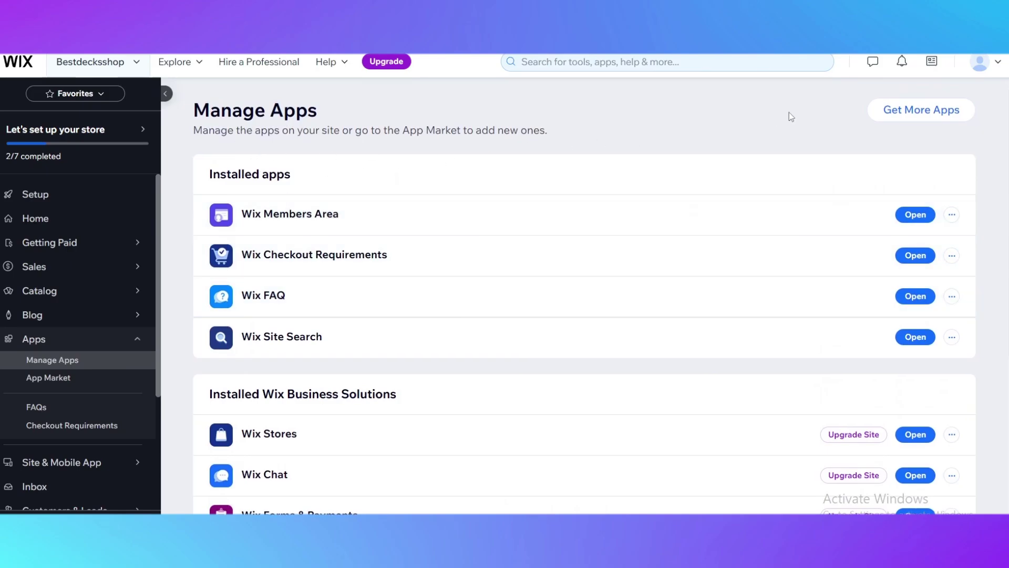
{"action": "scroll", "coordinate": [414, 158], "scroll_direction": "down", "scroll_amount": 6}
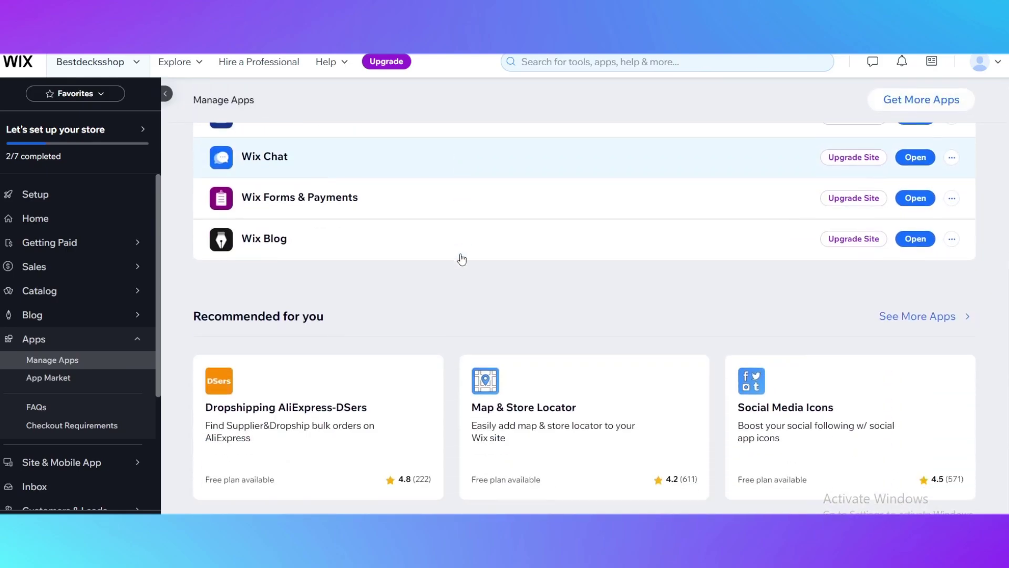
{"action": "scroll", "coordinate": [458, 255], "scroll_direction": "up", "scroll_amount": 6}
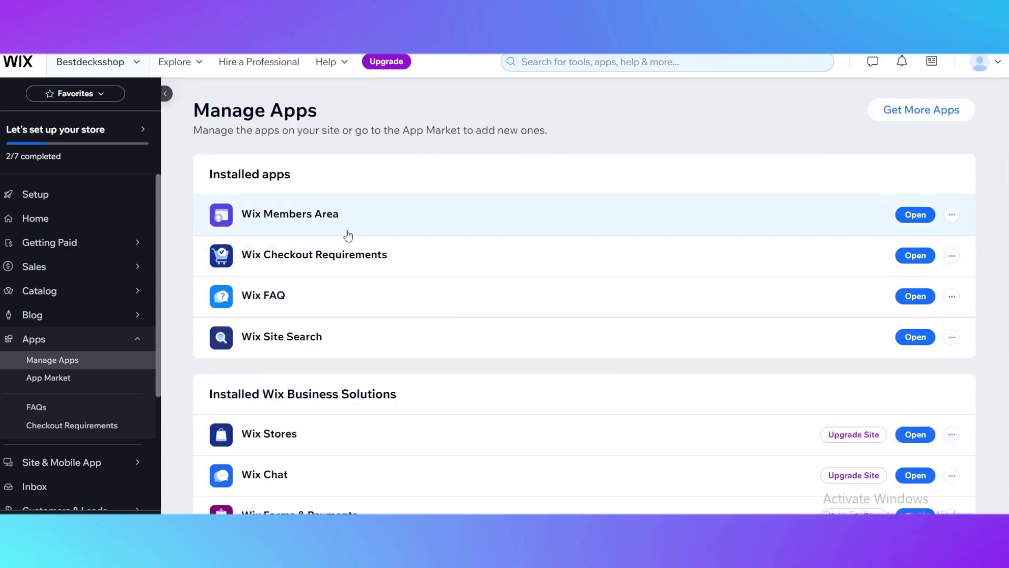
Search the dashboard for 'member app', then open more options for Wix Members Area.
{"action": "left_click", "coordinate": [607, 64]}
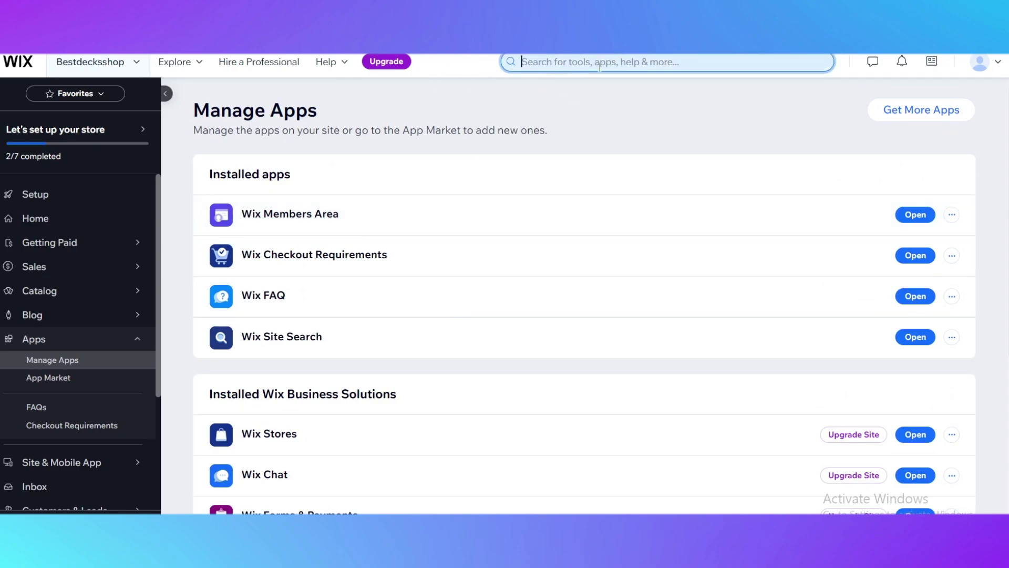
{"action": "type", "text": "ap"}
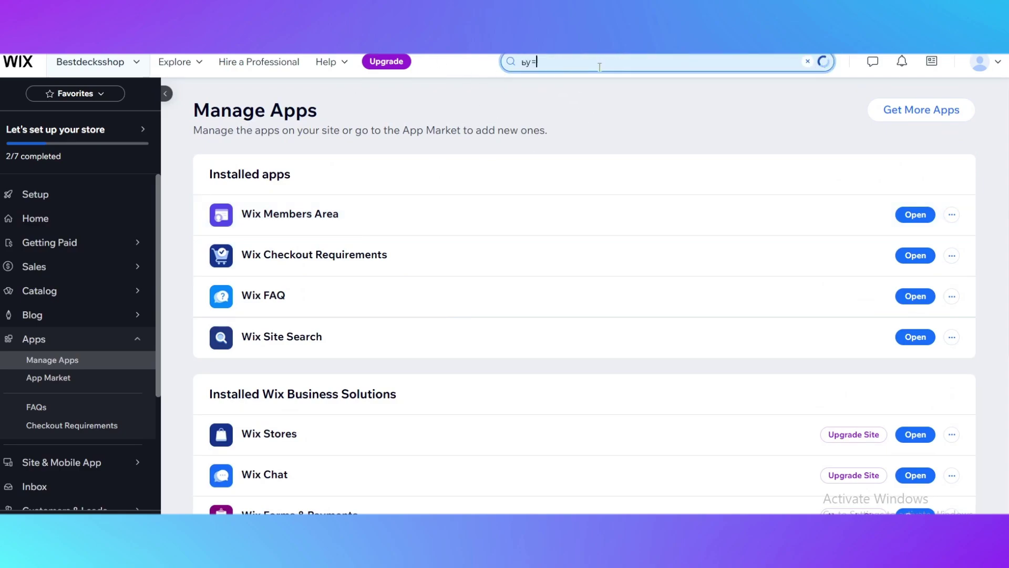
{"action": "key", "text": "BackSpace"}
{"action": "key", "text": "BackSpace"}
{"action": "type", "text": "me"}
{"action": "type", "text": "mber"}
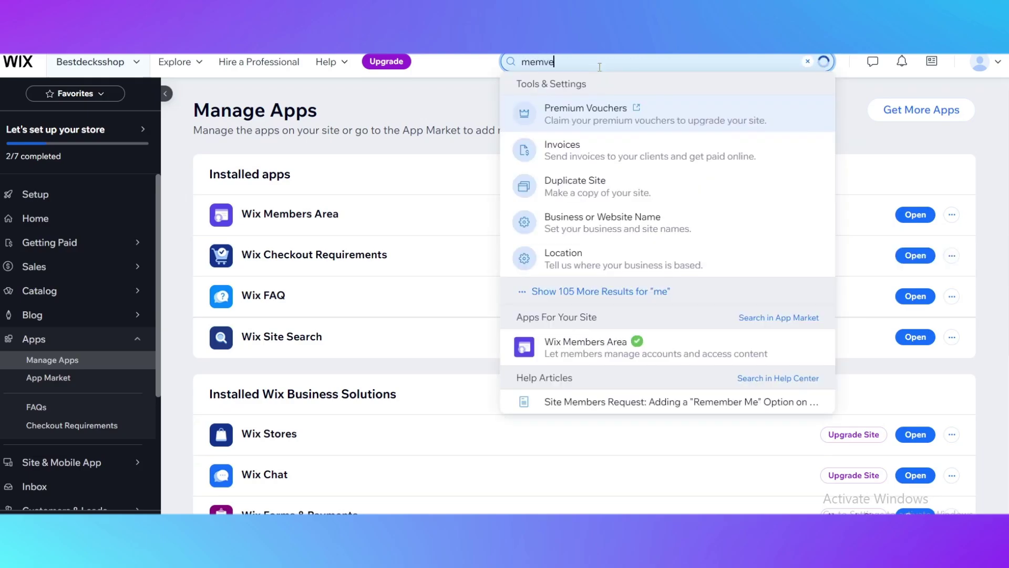
{"action": "type", "text": " app"}
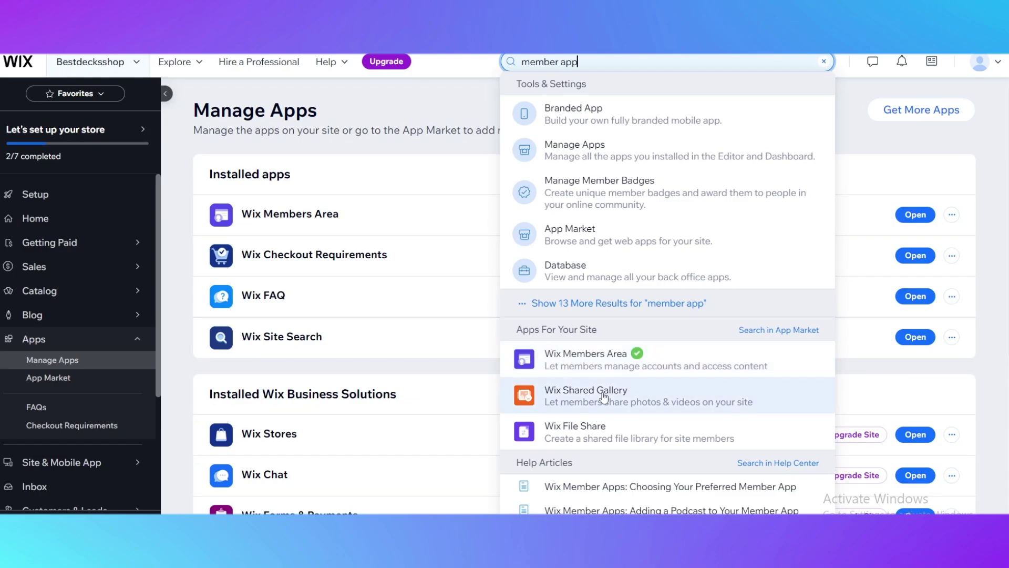
{"action": "left_click", "coordinate": [486, 253]}
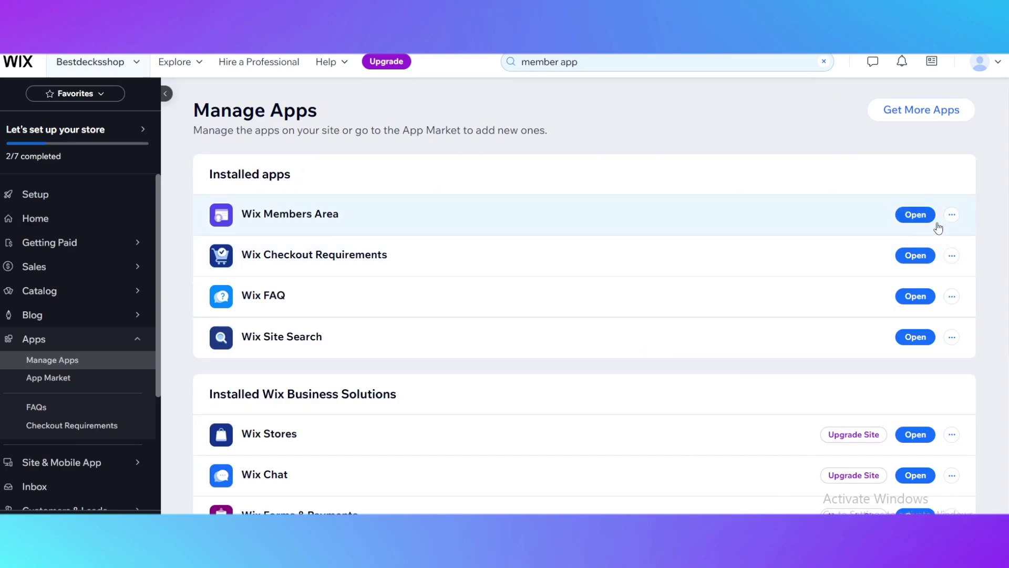
{"action": "left_click", "coordinate": [954, 223]}
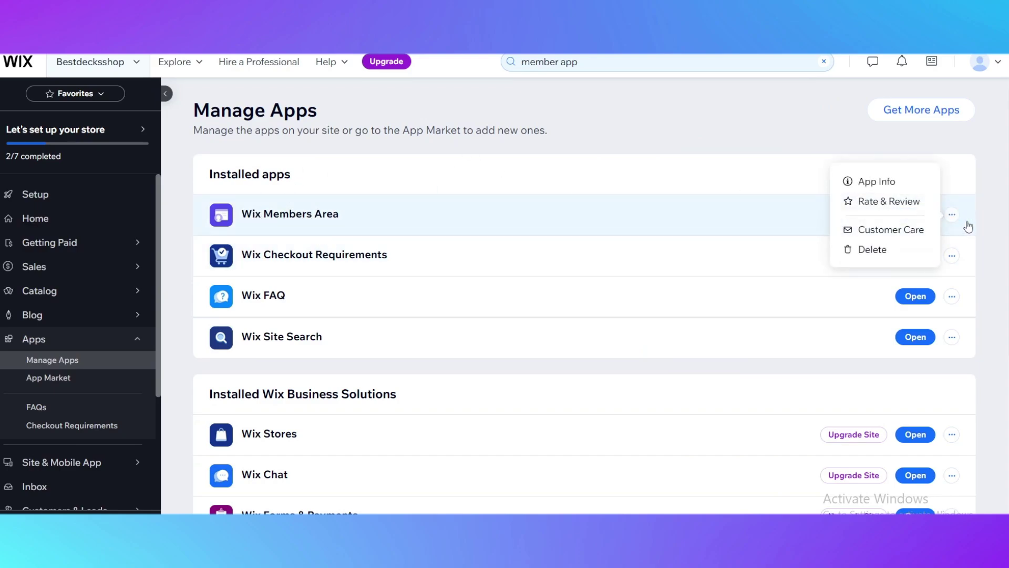
Read through the Wix Members Area app details page, then go back to Manage Apps.
{"action": "left_click", "coordinate": [839, 181]}
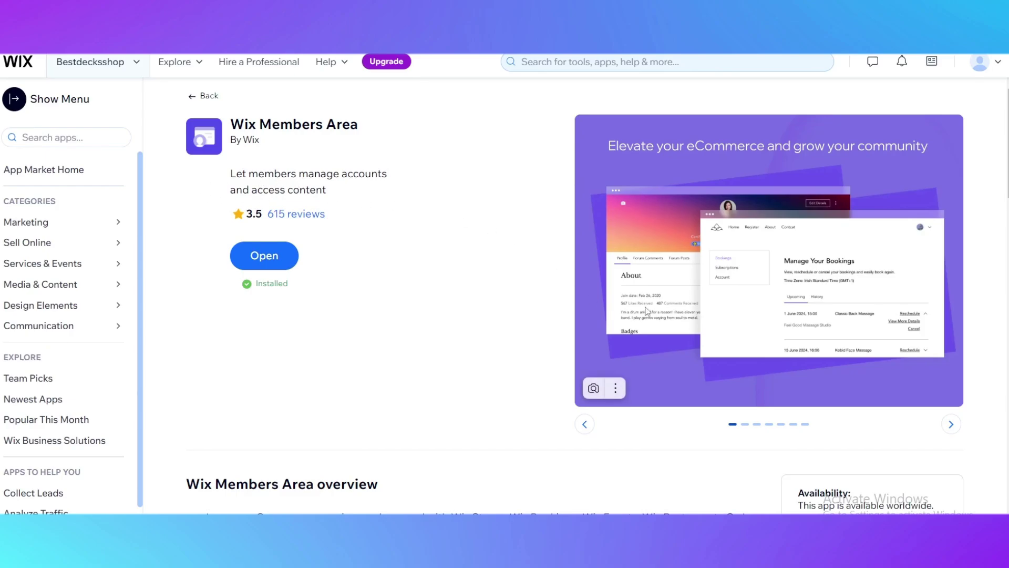
{"action": "scroll", "coordinate": [392, 302], "scroll_direction": "down", "scroll_amount": 2}
{"action": "scroll", "coordinate": [318, 218], "scroll_direction": "up", "scroll_amount": 2}
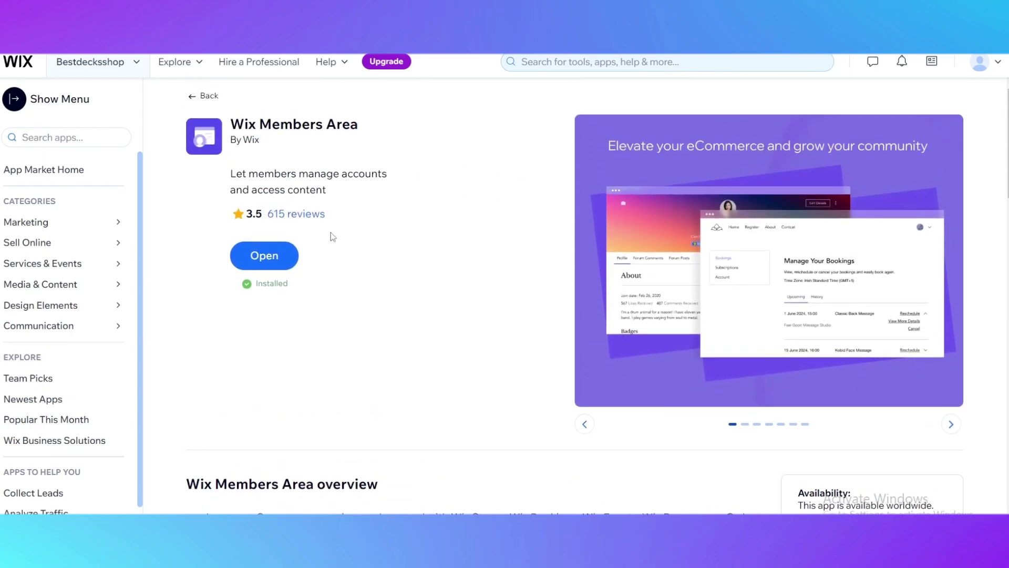
{"action": "scroll", "coordinate": [377, 286], "scroll_direction": "down", "scroll_amount": 4}
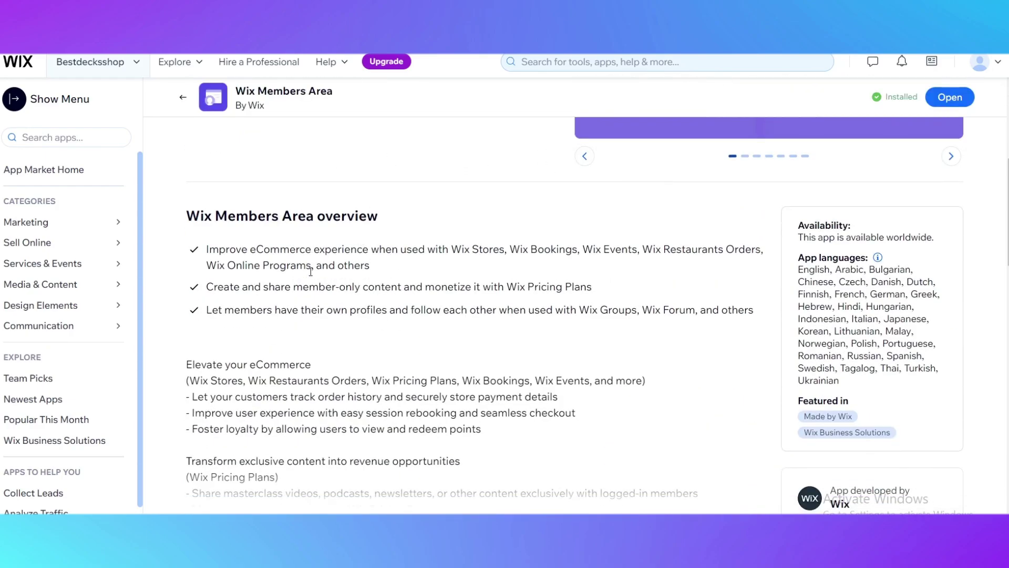
{"action": "scroll", "coordinate": [488, 401], "scroll_direction": "down", "scroll_amount": 3}
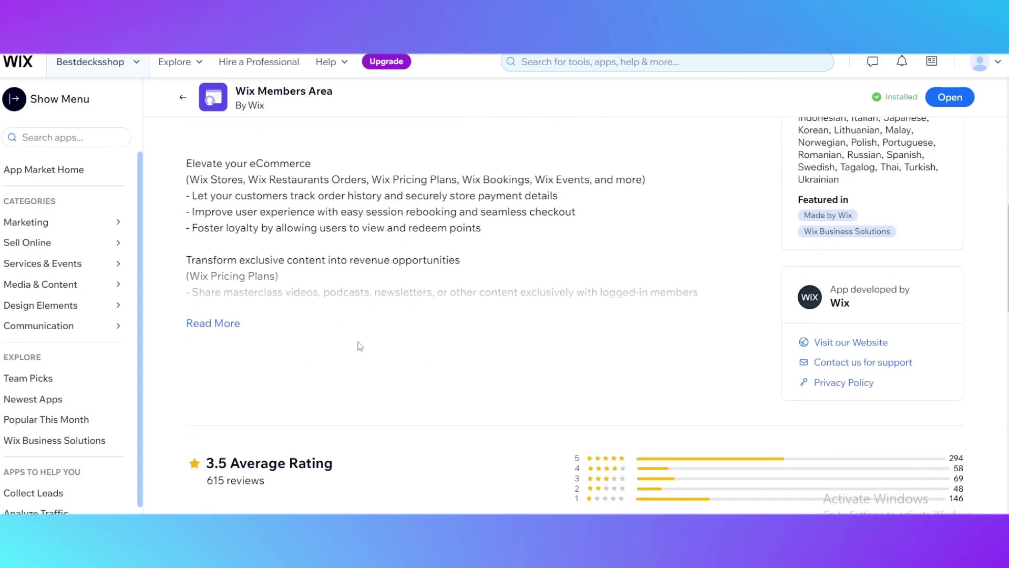
{"action": "scroll", "coordinate": [360, 346], "scroll_direction": "up", "scroll_amount": 3}
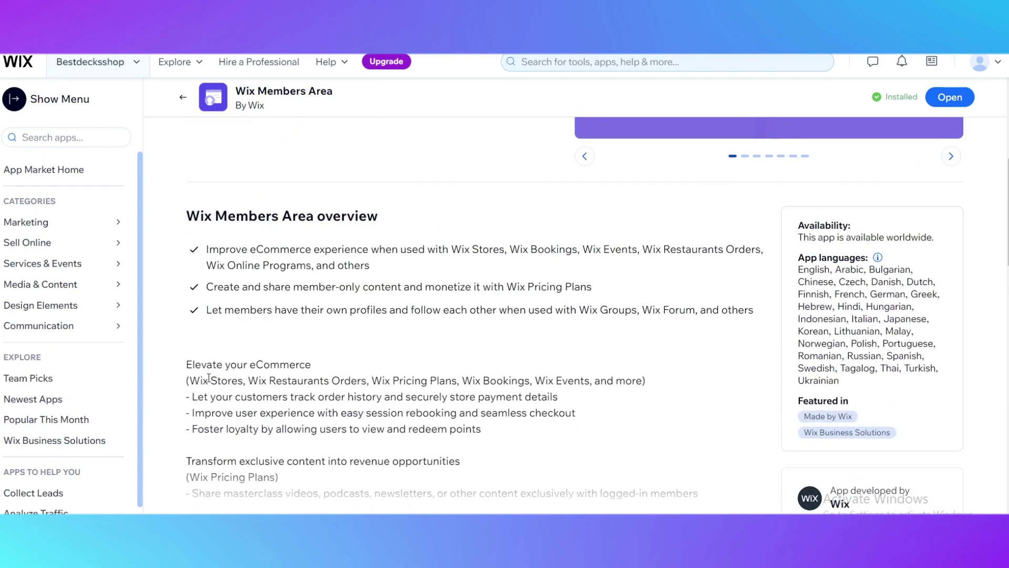
{"action": "scroll", "coordinate": [378, 328], "scroll_direction": "up", "scroll_amount": 4}
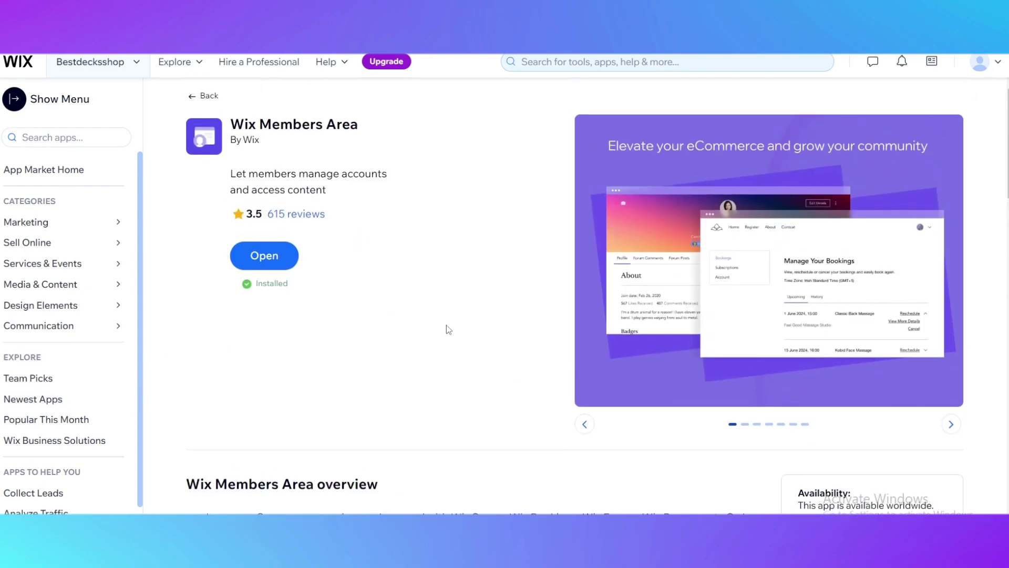
{"action": "scroll", "coordinate": [505, 368], "scroll_direction": "down", "scroll_amount": 6}
{"action": "scroll", "coordinate": [513, 333], "scroll_direction": "up", "scroll_amount": 3}
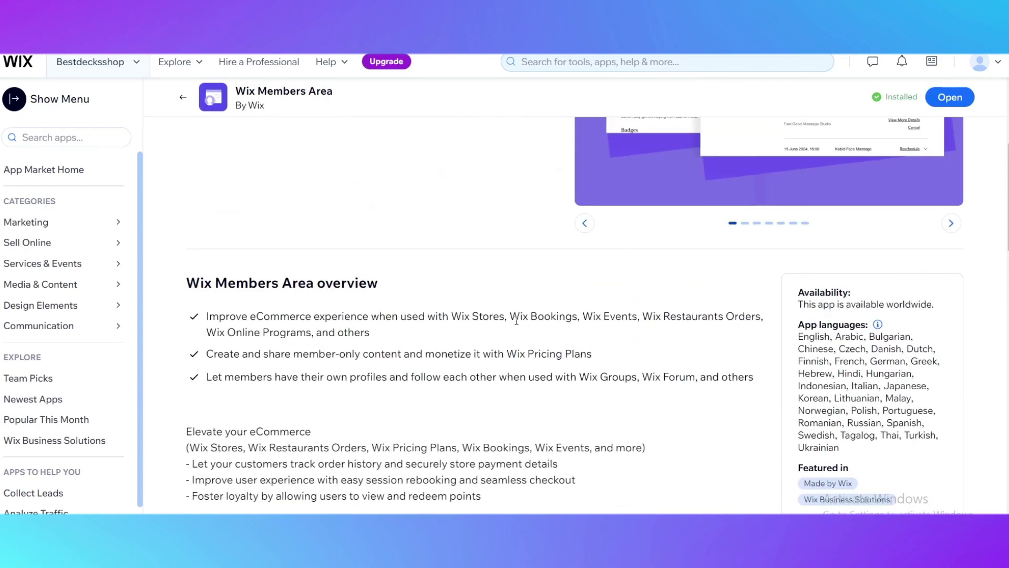
{"action": "scroll", "coordinate": [513, 333], "scroll_direction": "up", "scroll_amount": 3}
{"action": "scroll", "coordinate": [320, 225], "scroll_direction": "down", "scroll_amount": 2}
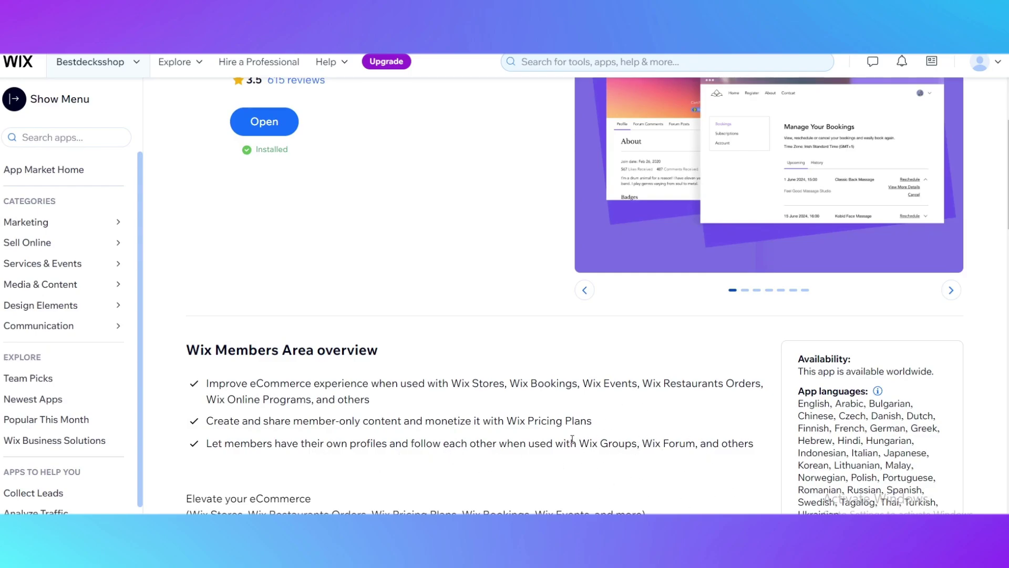
{"action": "scroll", "coordinate": [687, 436], "scroll_direction": "down", "scroll_amount": 4}
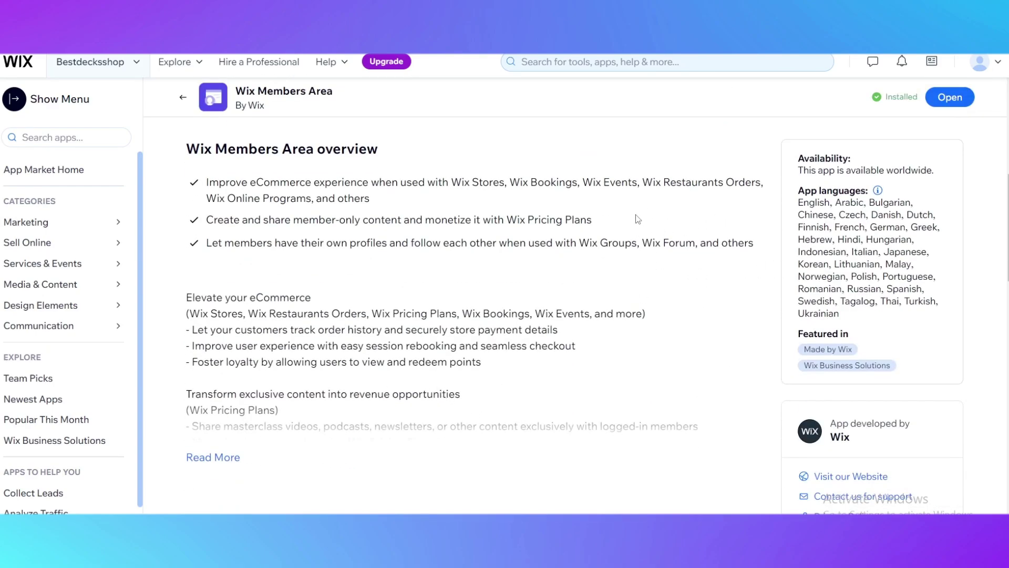
{"action": "scroll", "coordinate": [633, 218], "scroll_direction": "up", "scroll_amount": 4}
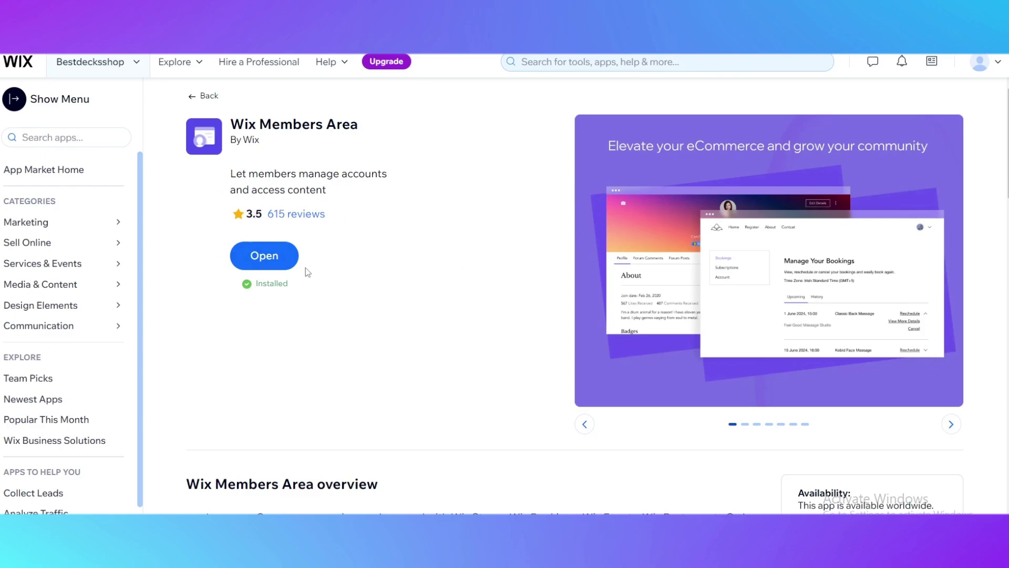
{"action": "scroll", "coordinate": [507, 182], "scroll_direction": "down", "scroll_amount": 3}
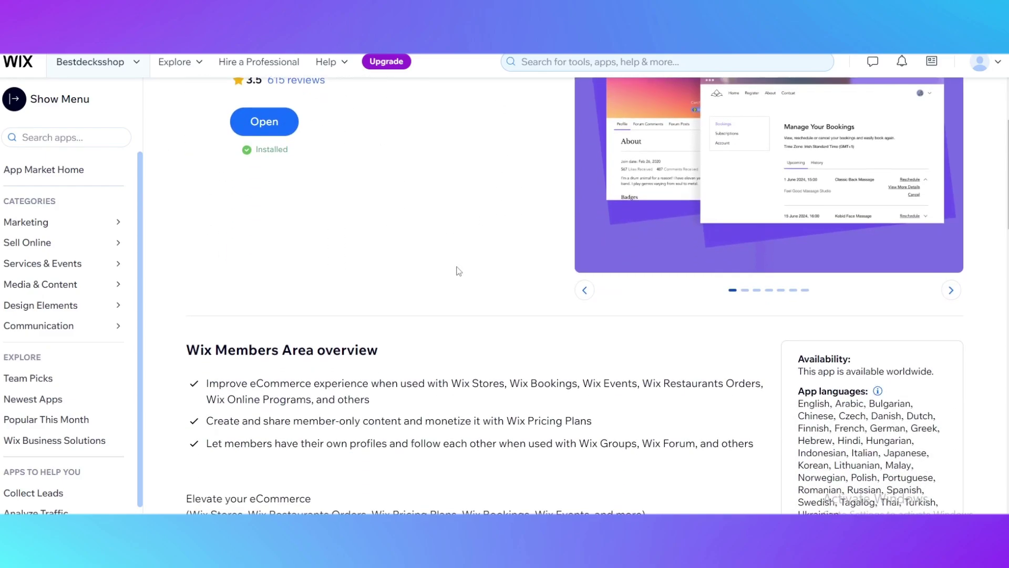
{"action": "scroll", "coordinate": [470, 235], "scroll_direction": "down", "scroll_amount": 2}
{"action": "scroll", "coordinate": [470, 235], "scroll_direction": "down", "scroll_amount": 1}
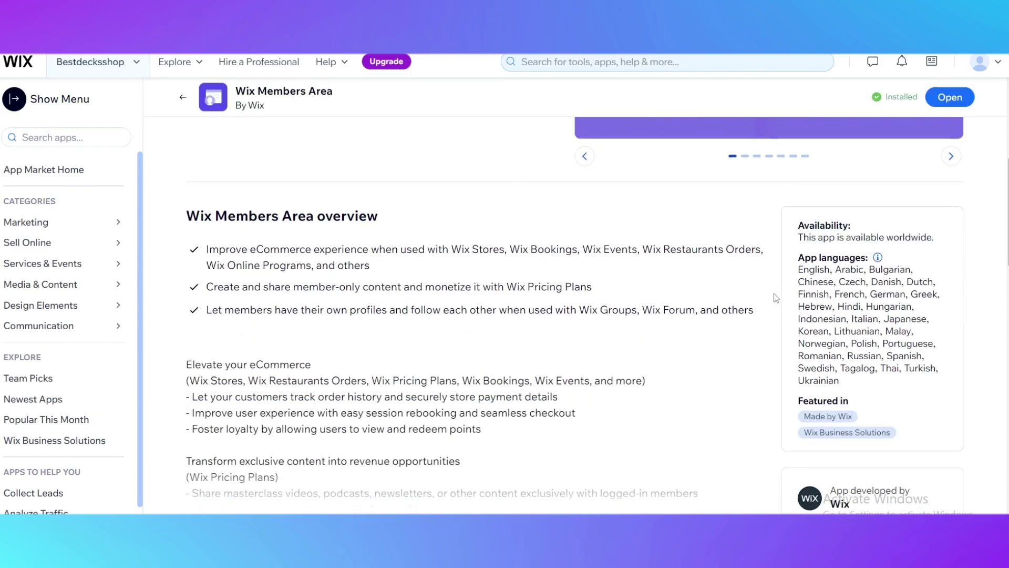
{"action": "scroll", "coordinate": [652, 311], "scroll_direction": "up", "scroll_amount": 3}
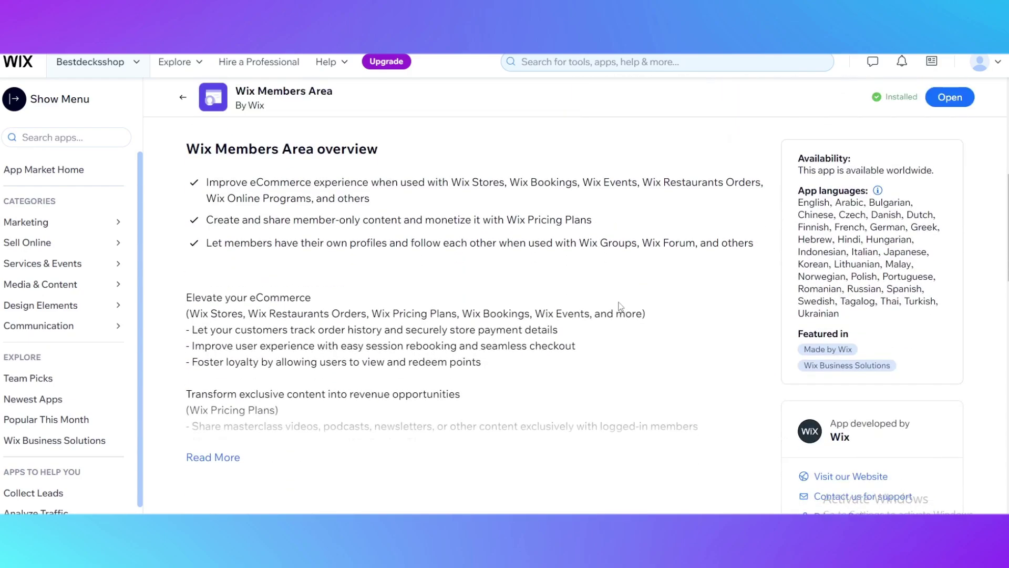
{"action": "scroll", "coordinate": [653, 297], "scroll_direction": "down", "scroll_amount": 3}
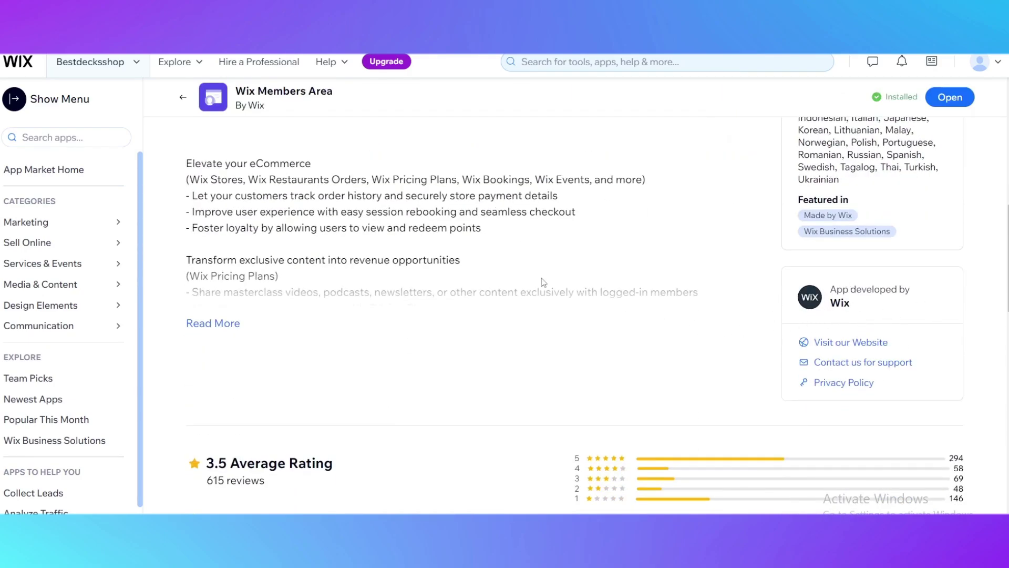
{"action": "scroll", "coordinate": [445, 258], "scroll_direction": "up", "scroll_amount": 7}
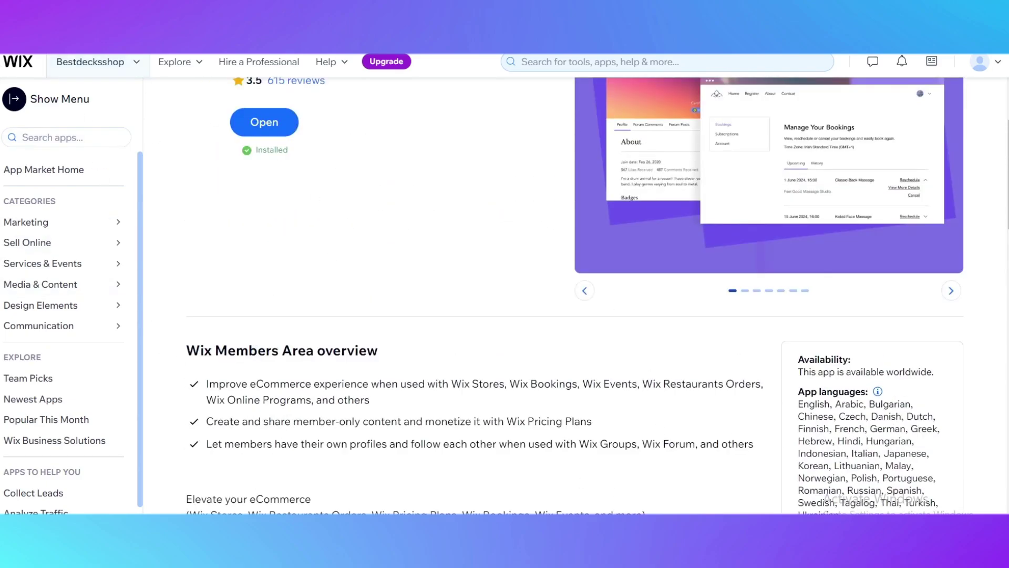
{"action": "key", "text": "alt+Left"}
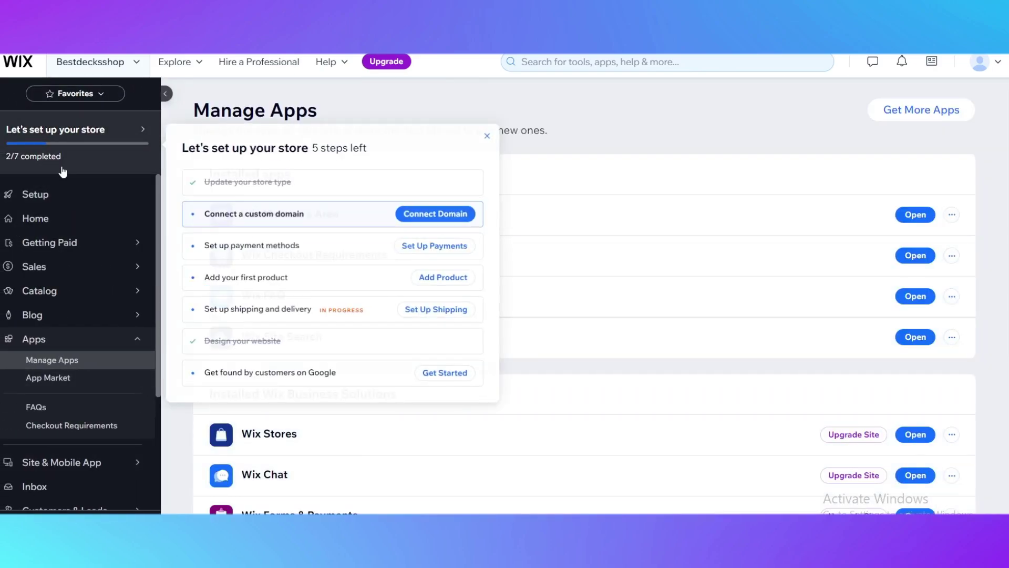
Open the dashboard's Setup overview and review the store setup checklist.
{"action": "left_click", "coordinate": [57, 195]}
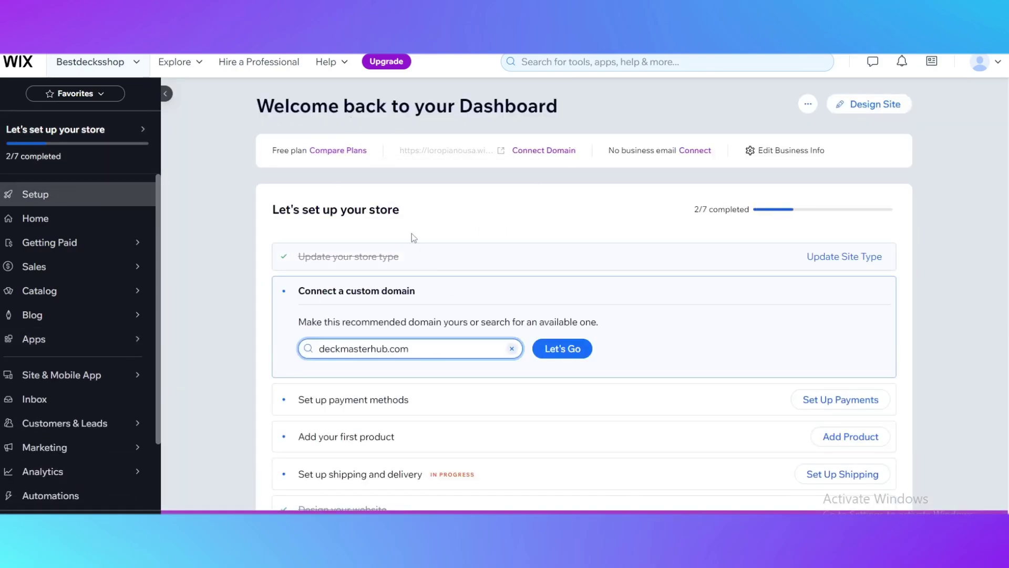
{"action": "scroll", "coordinate": [445, 285], "scroll_direction": "down", "scroll_amount": 4}
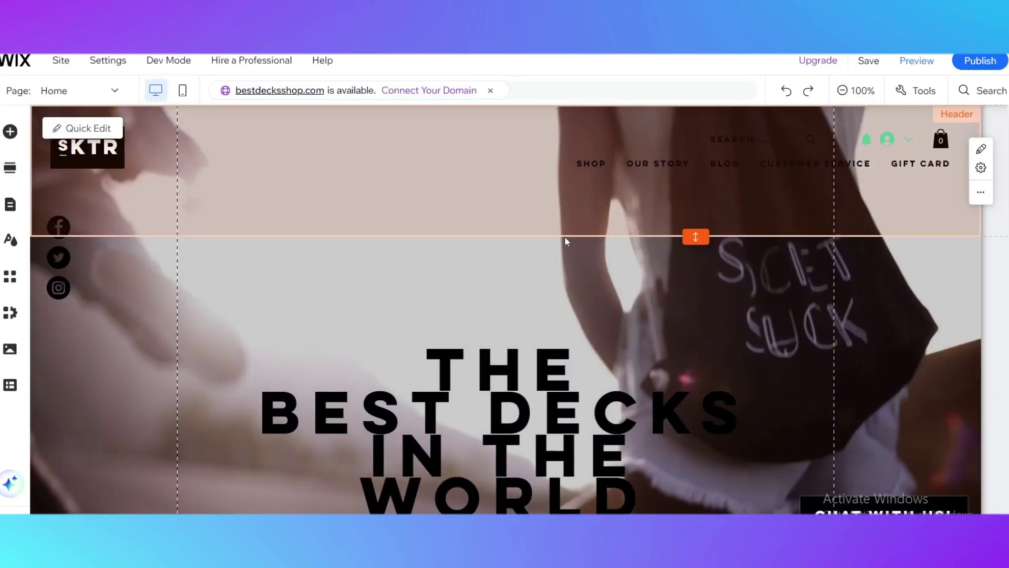
Glance at the Page dropdown, then open the Site Pages and Menu panel.
{"action": "scroll", "coordinate": [564, 236], "scroll_direction": "down", "scroll_amount": 3}
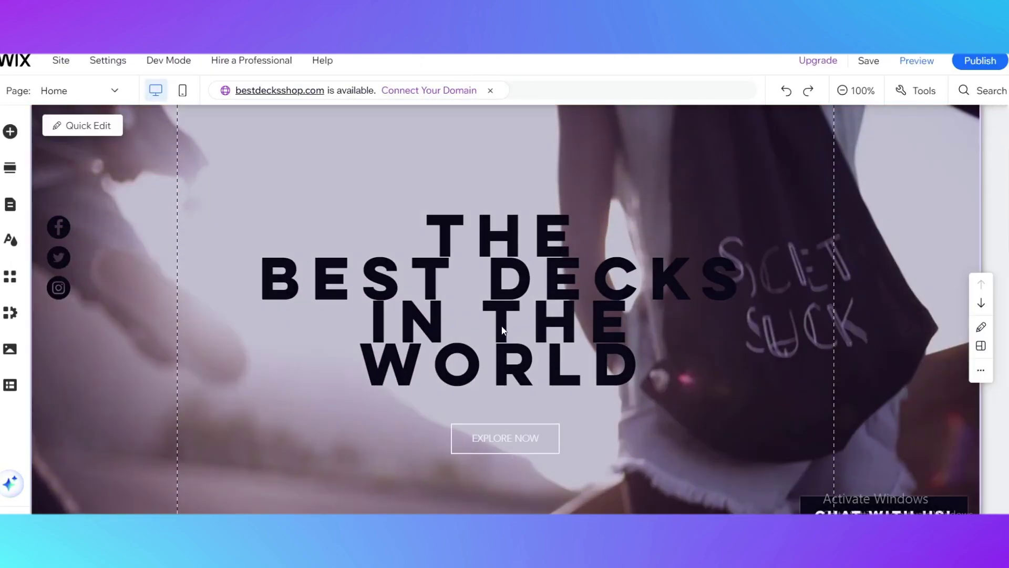
{"action": "scroll", "coordinate": [403, 287], "scroll_direction": "up", "scroll_amount": 3}
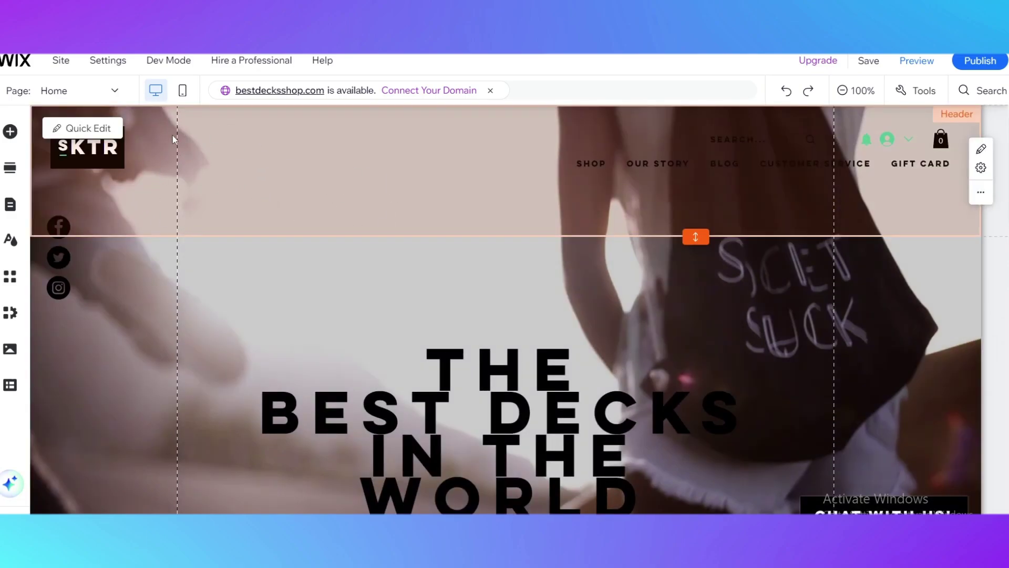
{"action": "left_click", "coordinate": [65, 91]}
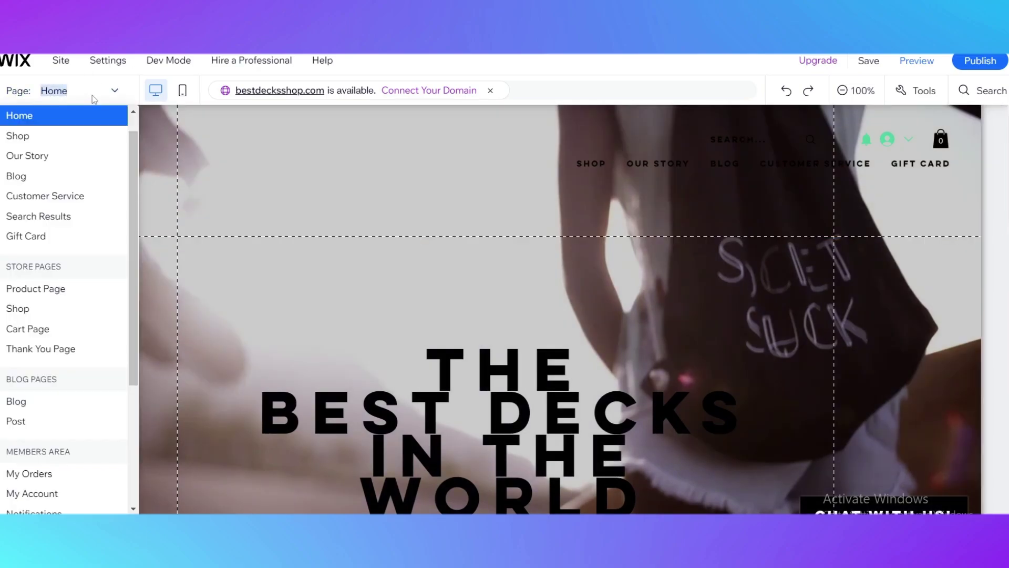
{"action": "left_click", "coordinate": [114, 93]}
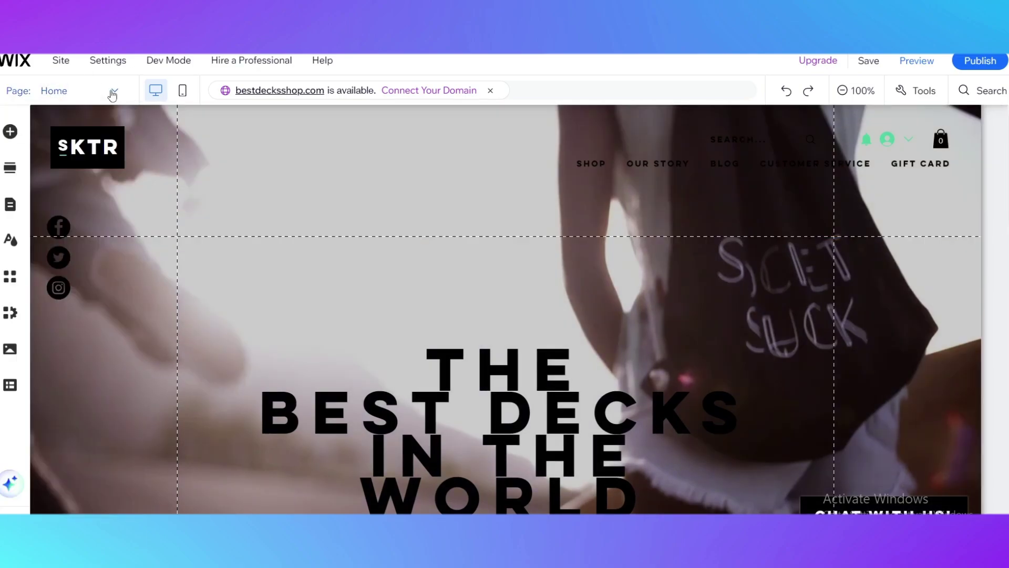
{"action": "left_click", "coordinate": [11, 215]}
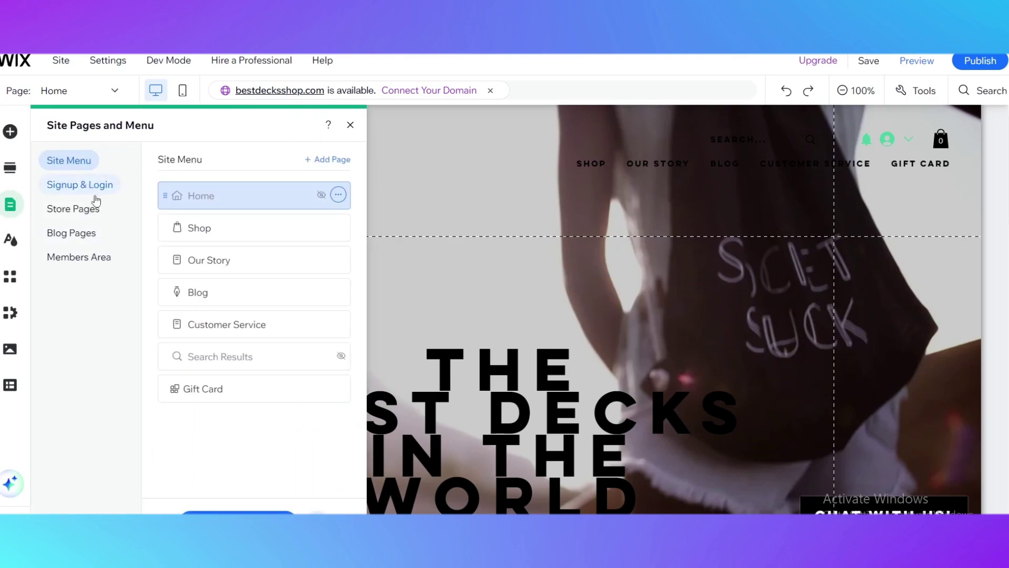
Switch the pages panel to Signup & Login to list the member forms.
{"action": "left_click", "coordinate": [61, 191]}
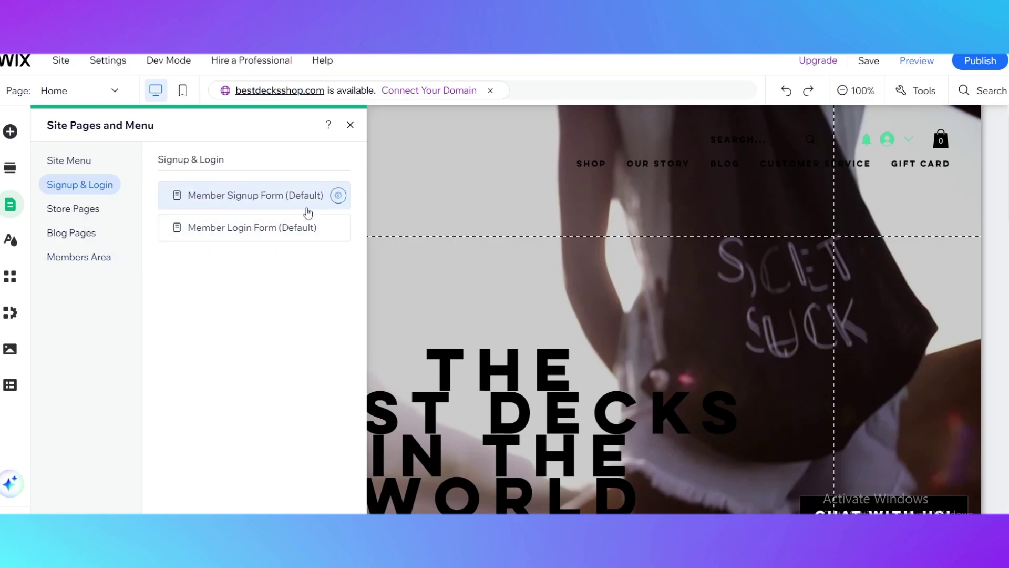
In Member Signup Form settings, try Custom Form, then revert to Default Form.
{"action": "left_click", "coordinate": [232, 201]}
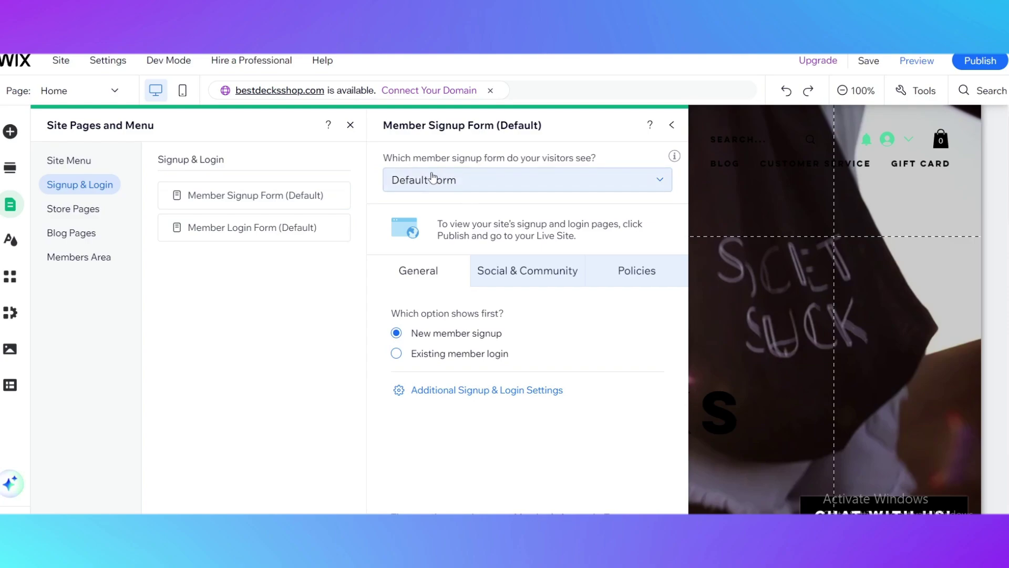
{"action": "left_click", "coordinate": [452, 190]}
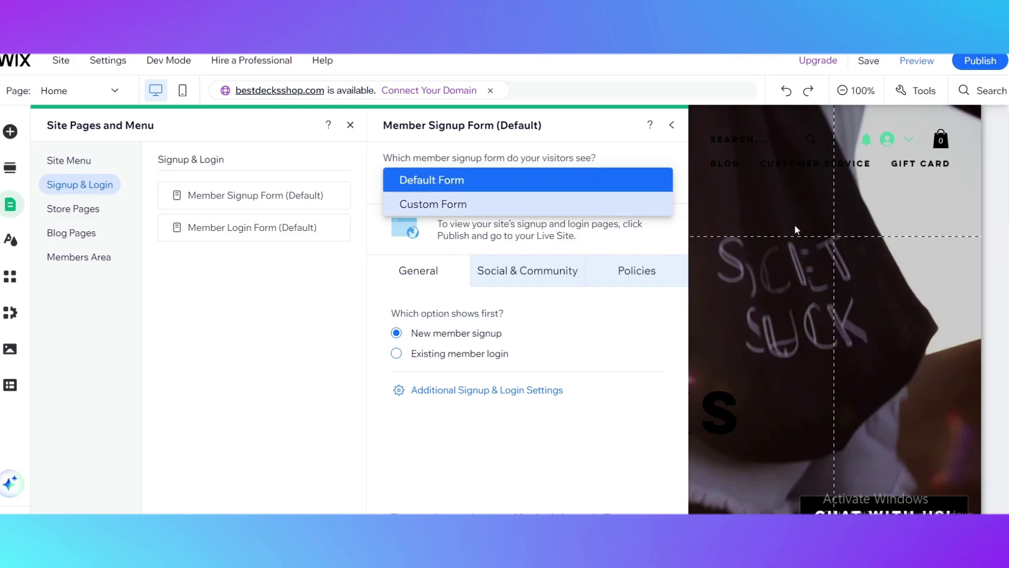
{"action": "left_click", "coordinate": [485, 211]}
{"action": "left_click", "coordinate": [550, 189]}
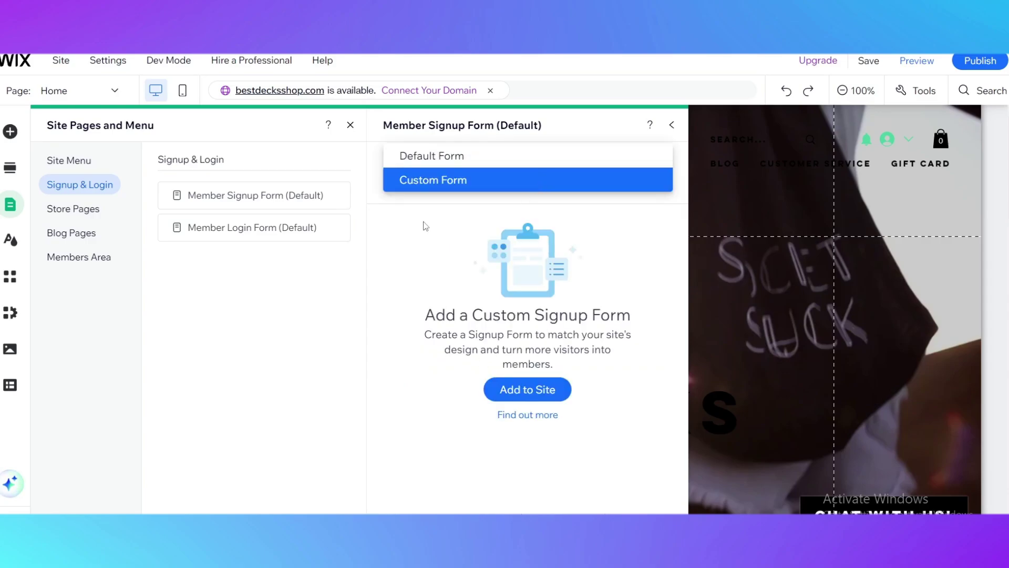
{"action": "left_click", "coordinate": [419, 155]}
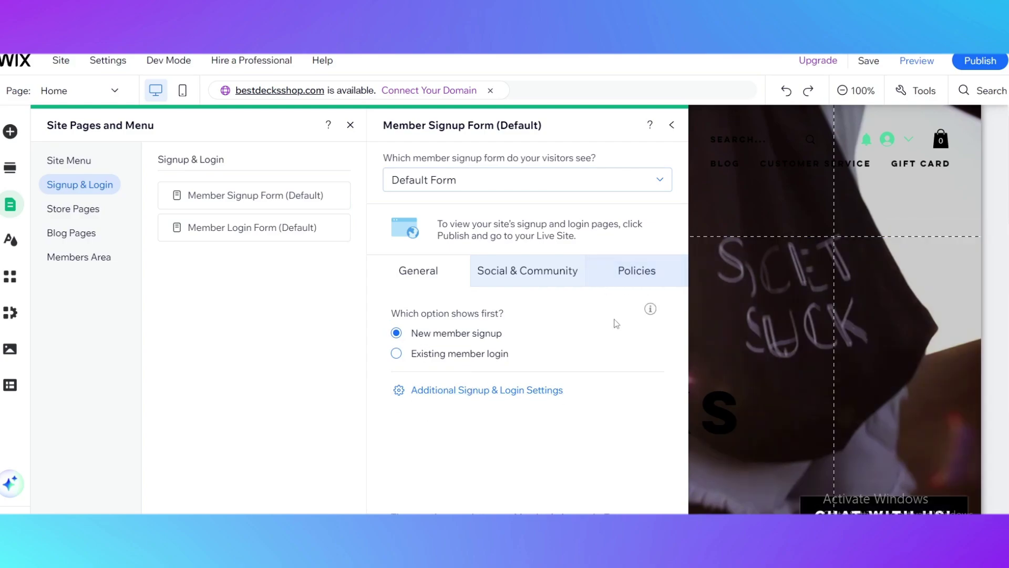
{"action": "left_click", "coordinate": [445, 361]}
{"action": "left_click", "coordinate": [453, 336]}
Open the signup form's Social & Community settings and toggle Enable Google login.
{"action": "left_click", "coordinate": [518, 282]}
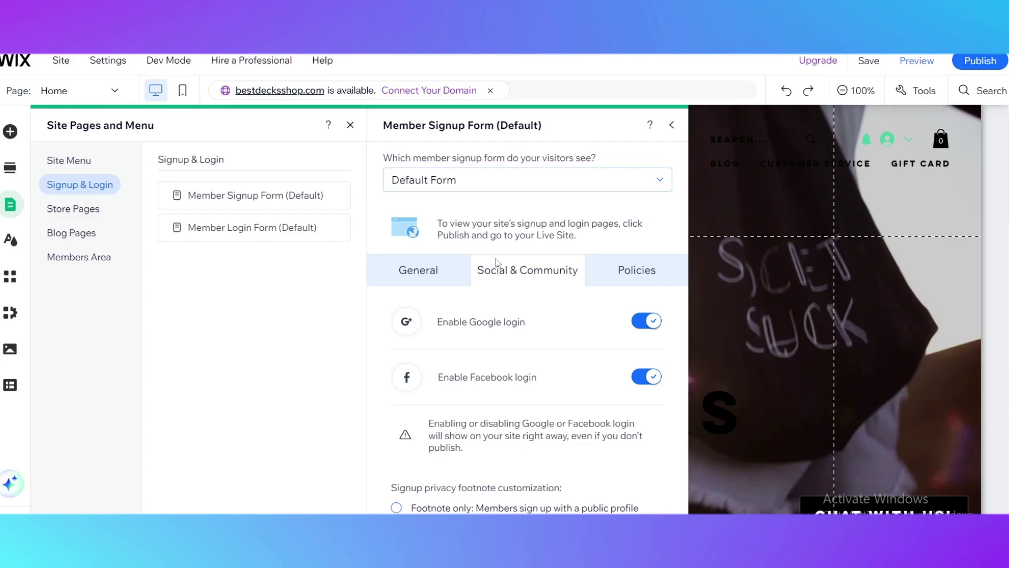
{"action": "left_click", "coordinate": [449, 330]}
Review the Terms of Use and Privacy Policy toggles under Policies, then return to General.
{"action": "left_click", "coordinate": [620, 279]}
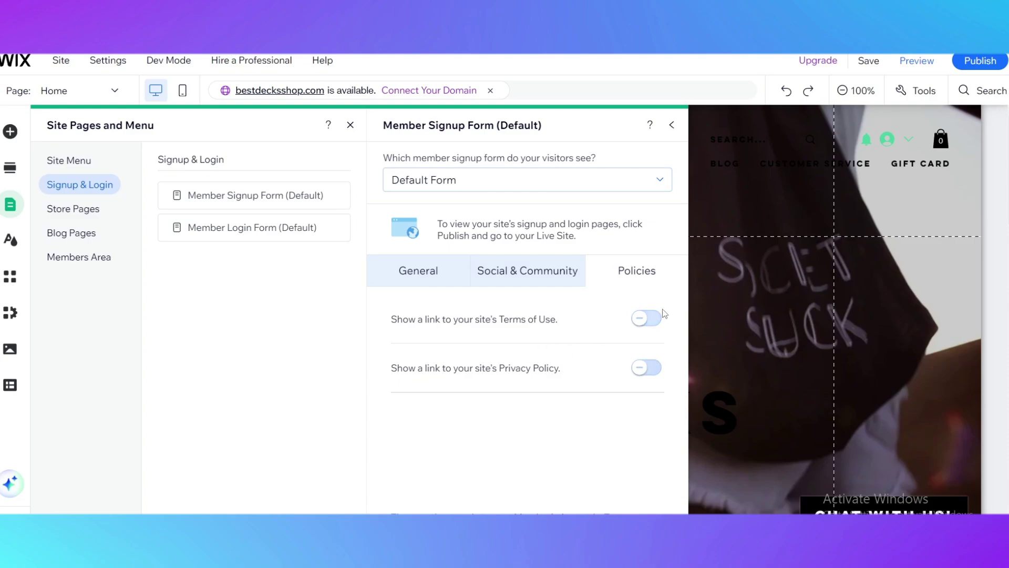
{"action": "left_click", "coordinate": [424, 271]}
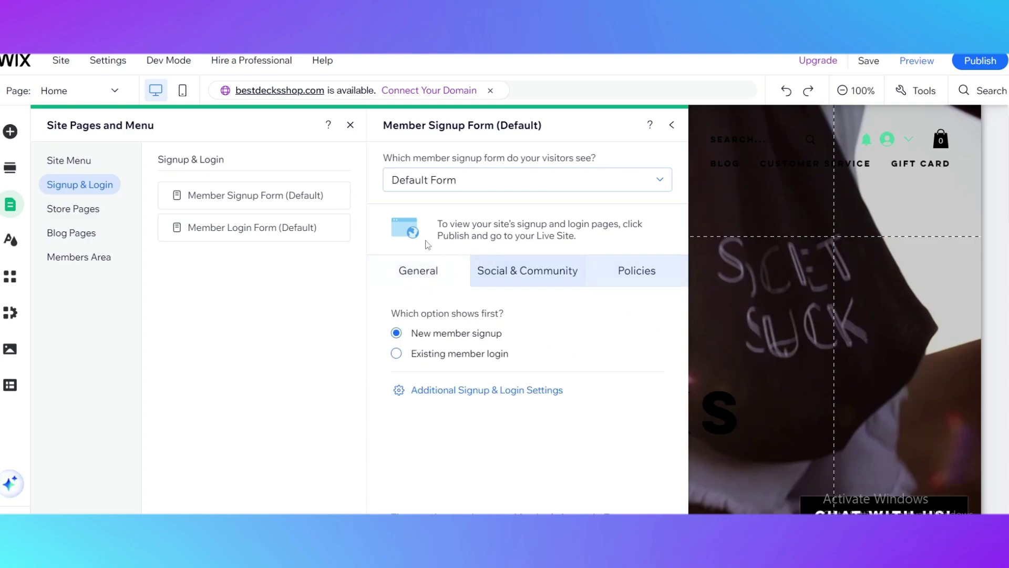
Review the Member Login Form's form choices and Social & Community settings, keeping Default Form.
{"action": "left_click", "coordinate": [254, 226]}
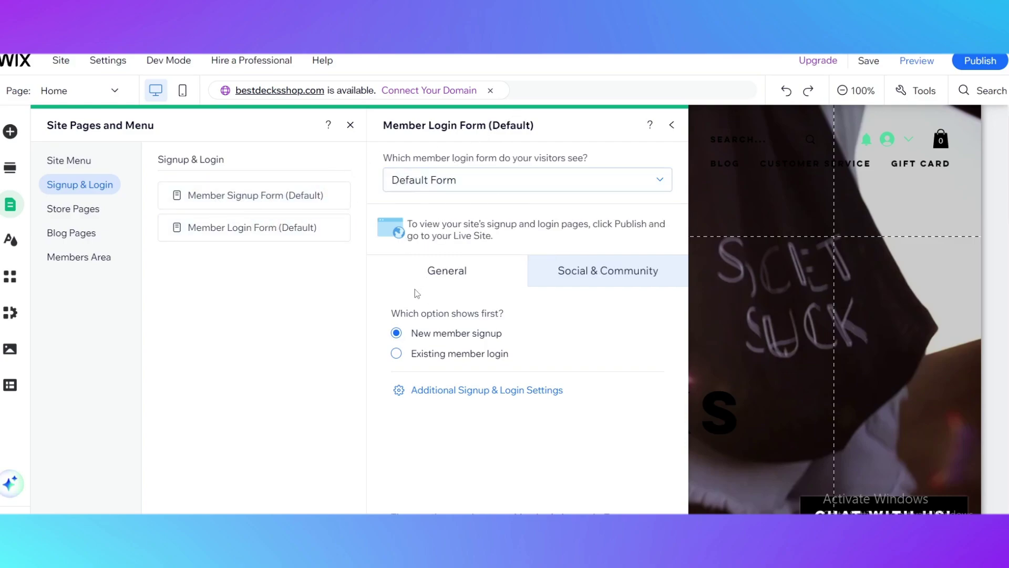
{"action": "left_click", "coordinate": [439, 179]}
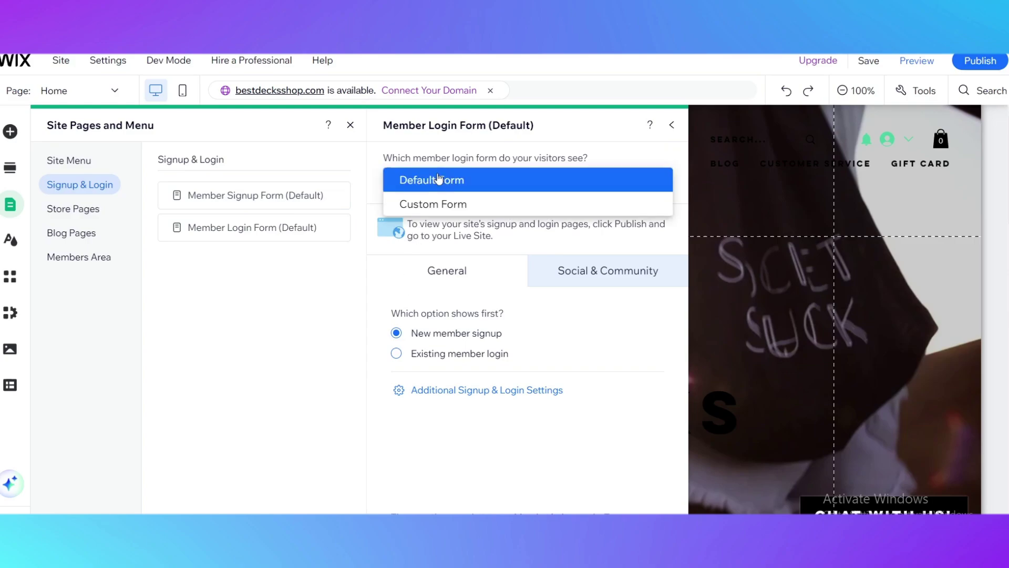
{"action": "left_click", "coordinate": [248, 294]}
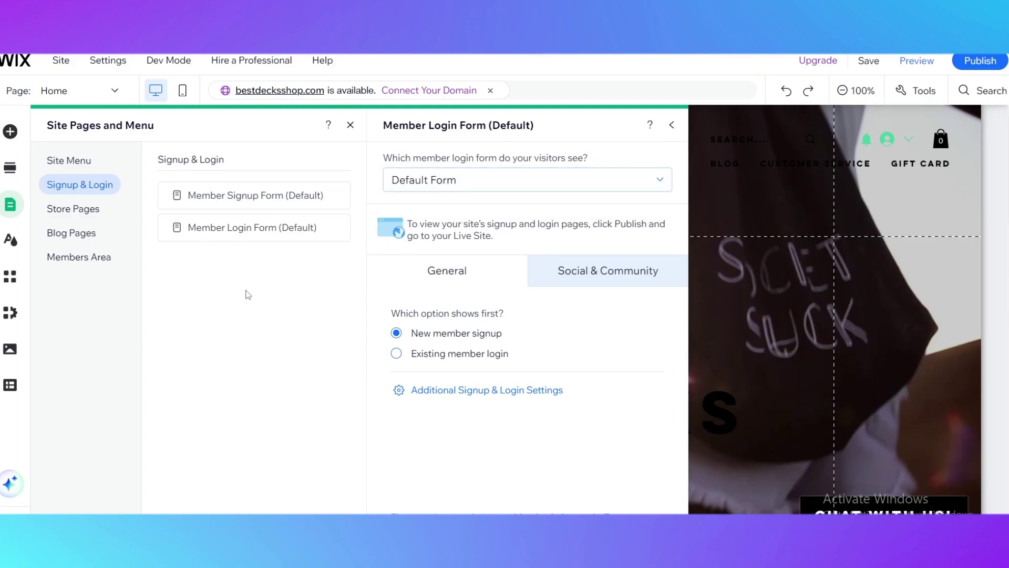
{"action": "left_click", "coordinate": [585, 277]}
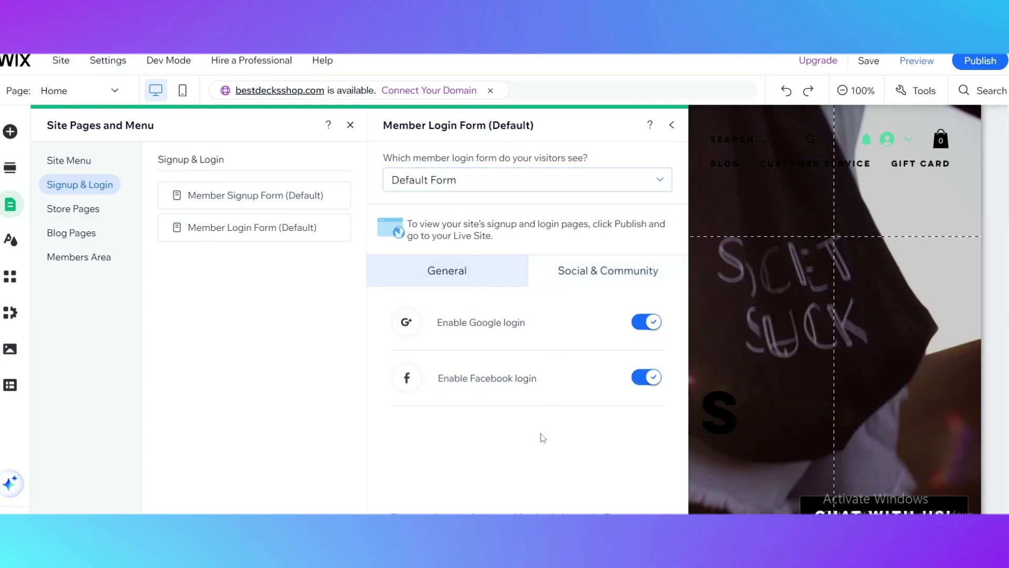
{"action": "left_click", "coordinate": [497, 268]}
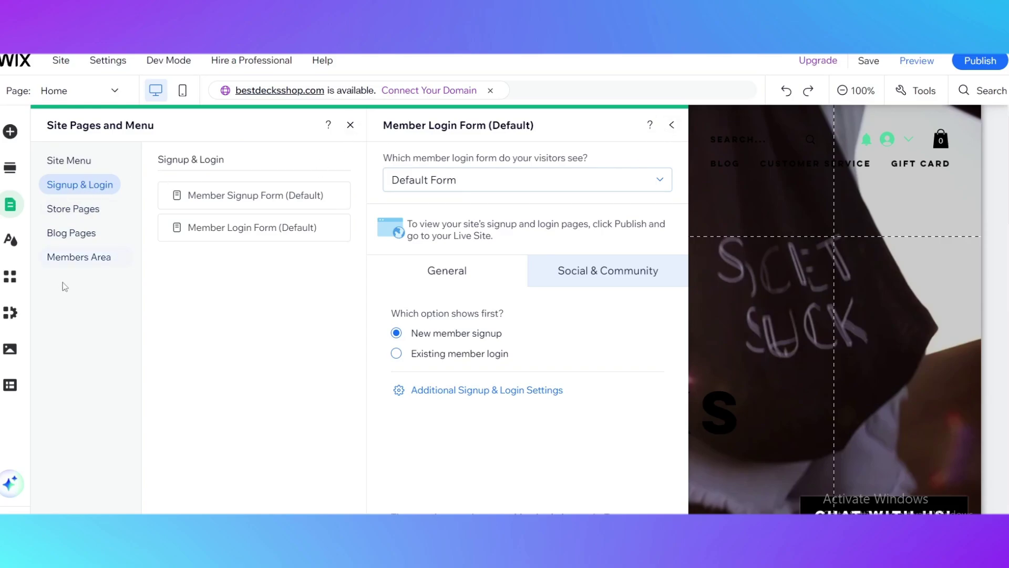
Reopen Pages & Menu, browse the 404, Landing and Projects templates, then add a Blank Page.
{"action": "left_click", "coordinate": [14, 206]}
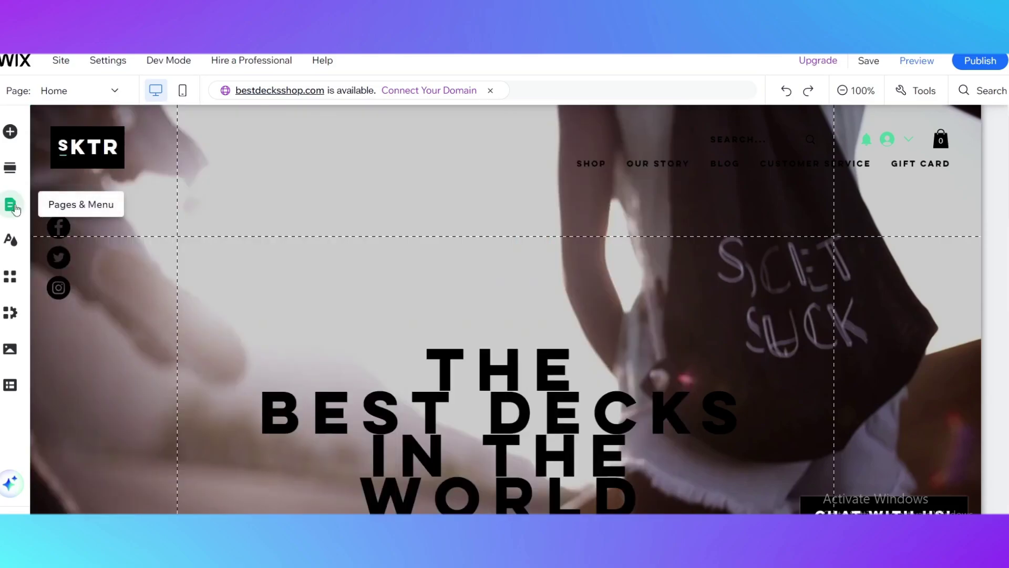
{"action": "left_click", "coordinate": [16, 209]}
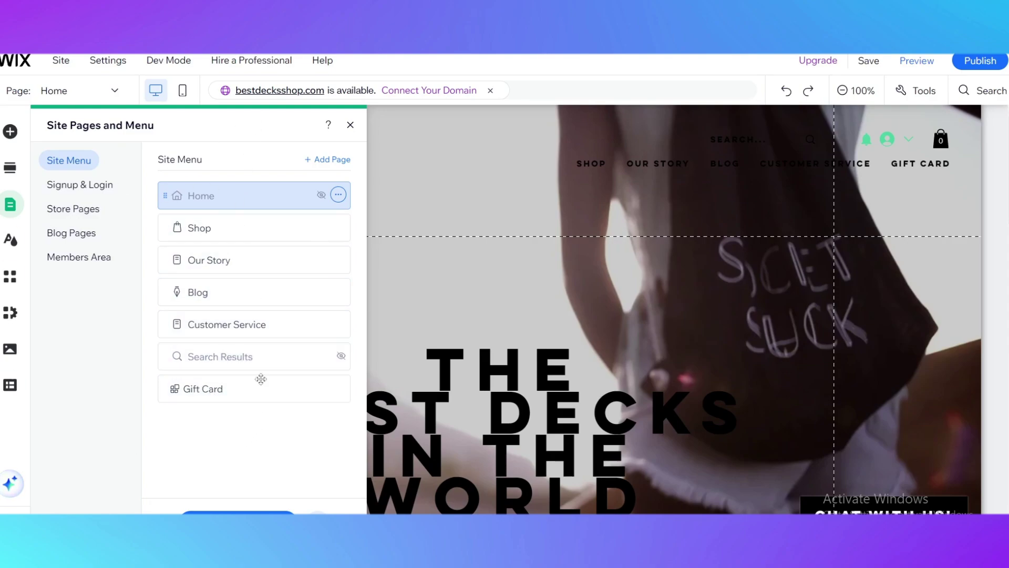
{"action": "left_click", "coordinate": [332, 160]}
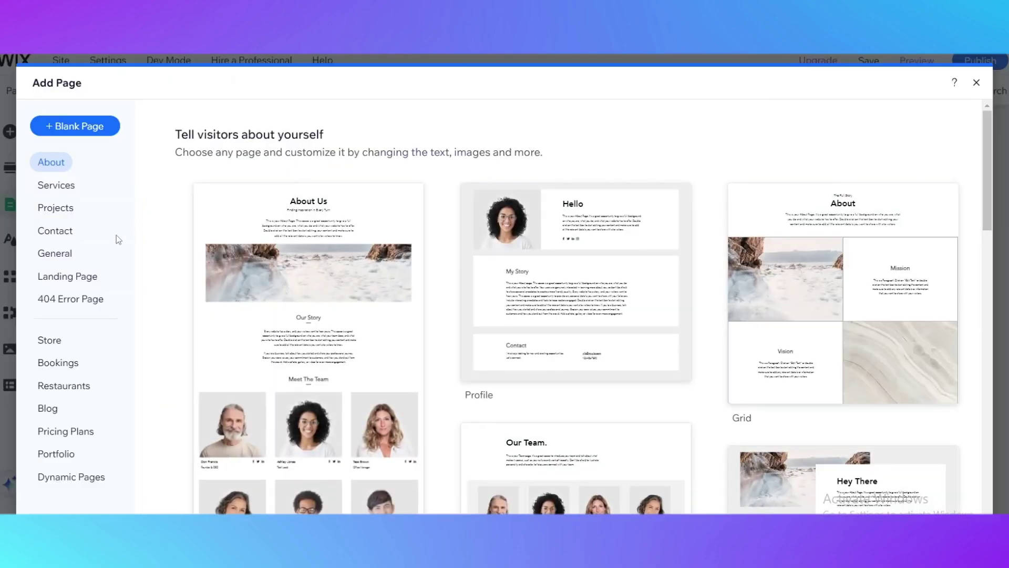
{"action": "left_click", "coordinate": [90, 300]}
{"action": "left_click", "coordinate": [75, 283]}
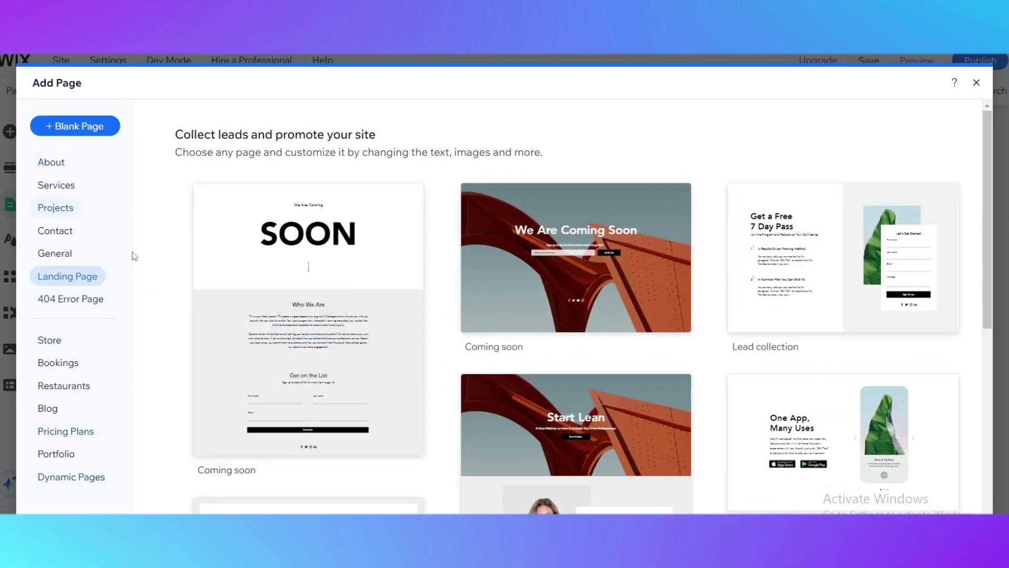
{"action": "left_click", "coordinate": [64, 208]}
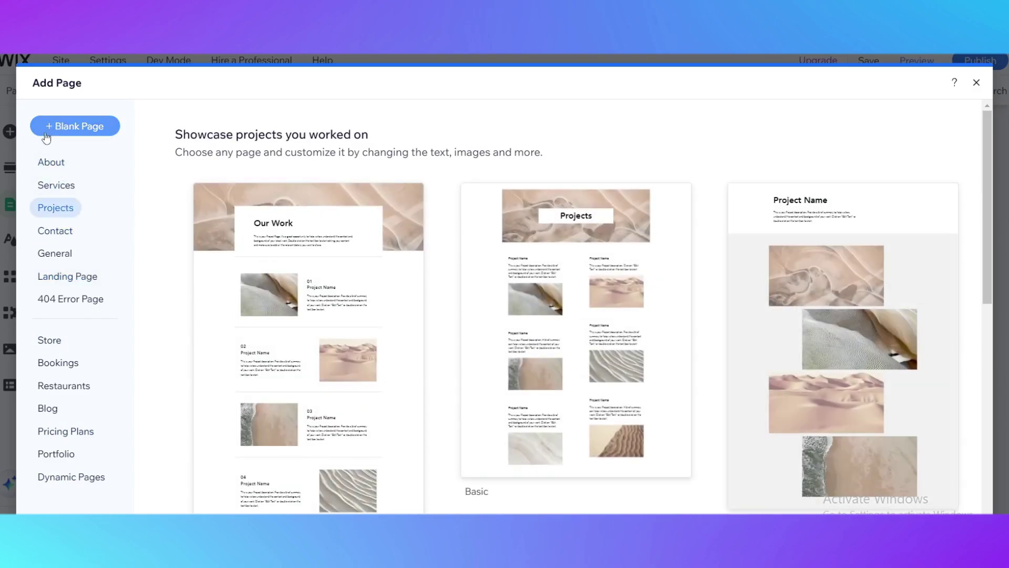
{"action": "left_click", "coordinate": [46, 134]}
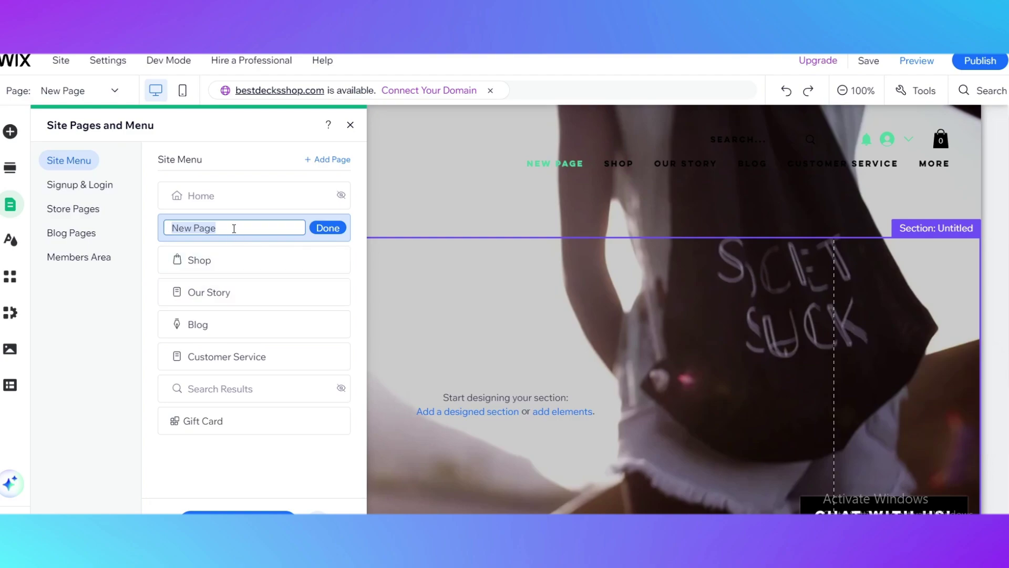
Name the new page 'register', then open and dismiss its page options menu unchanged.
{"action": "type", "text": "re"}
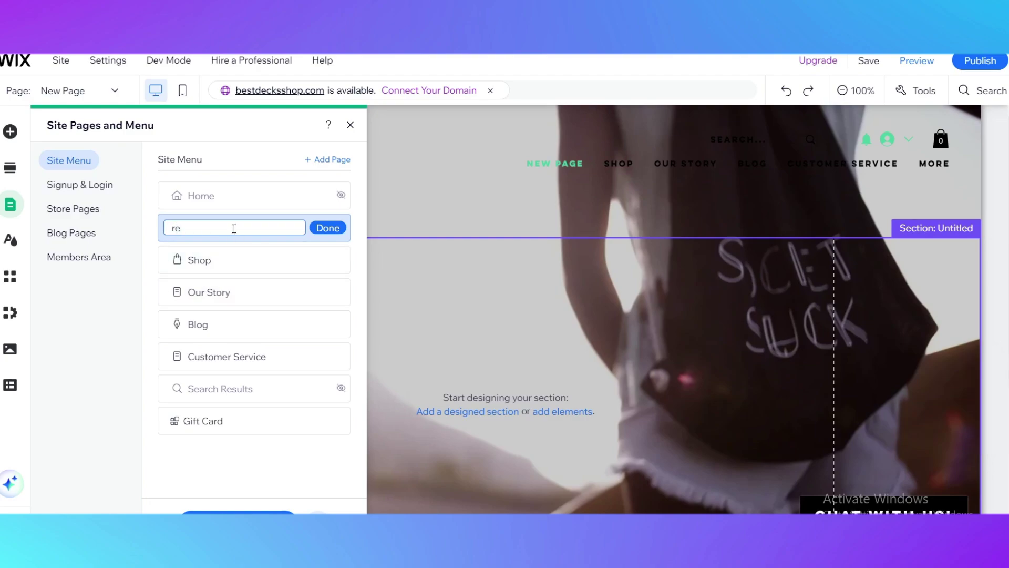
{"action": "type", "text": "gister"}
{"action": "left_click", "coordinate": [336, 229]}
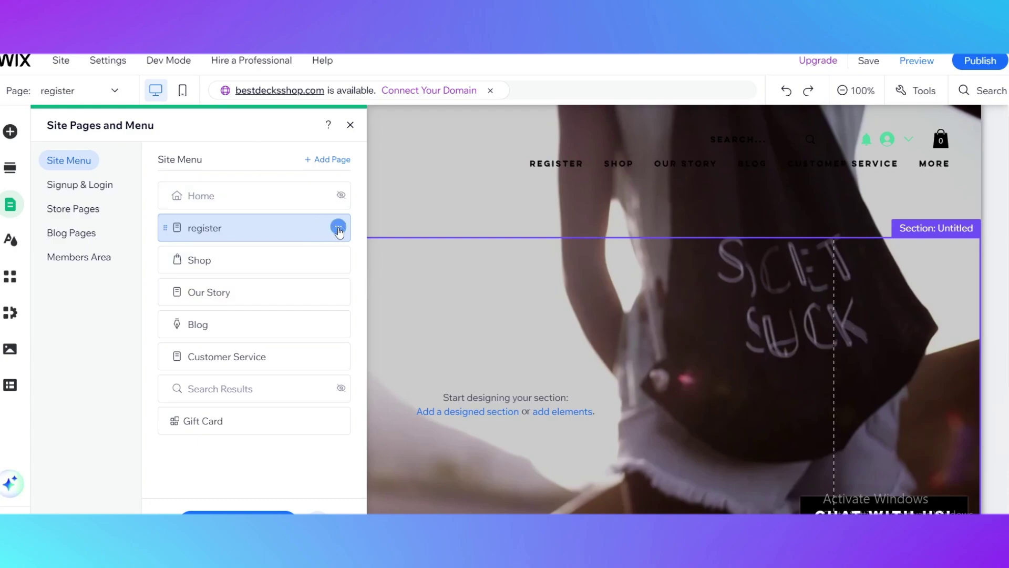
{"action": "left_click", "coordinate": [337, 228]}
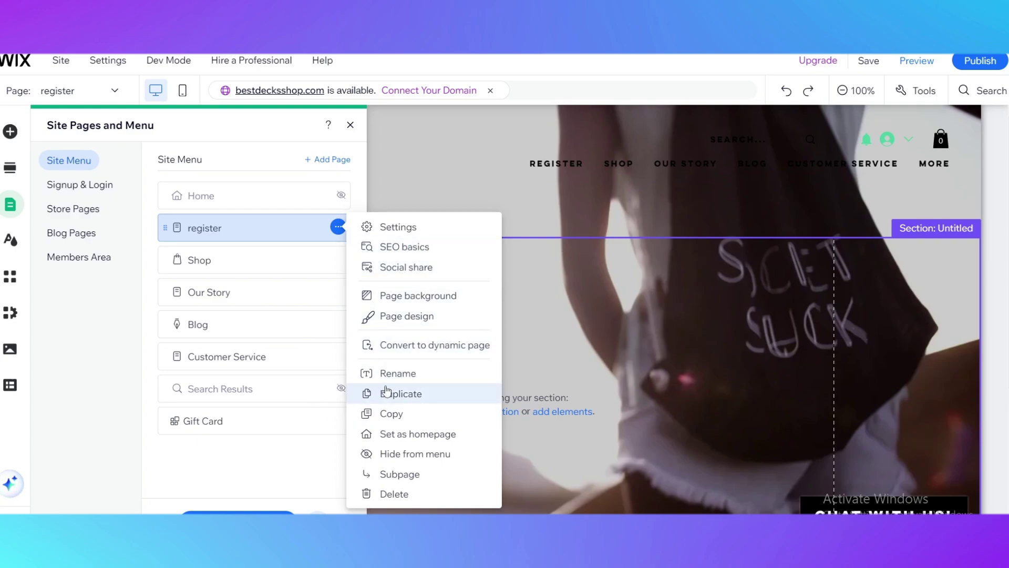
{"action": "left_click", "coordinate": [680, 315]}
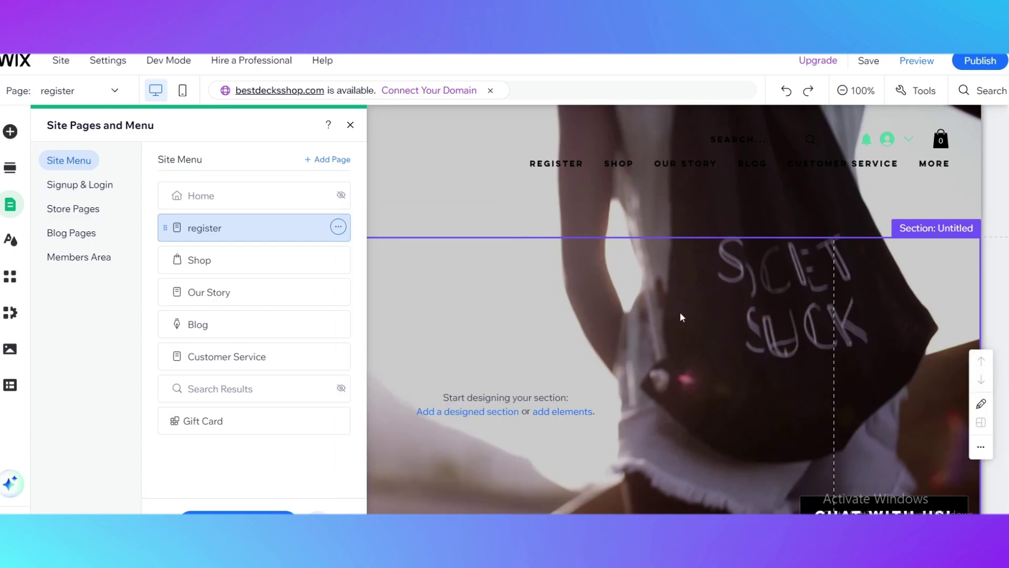
Close the Site Pages panel and select the register page's empty section and header.
{"action": "left_click", "coordinate": [350, 125]}
{"action": "left_click", "coordinate": [280, 268]}
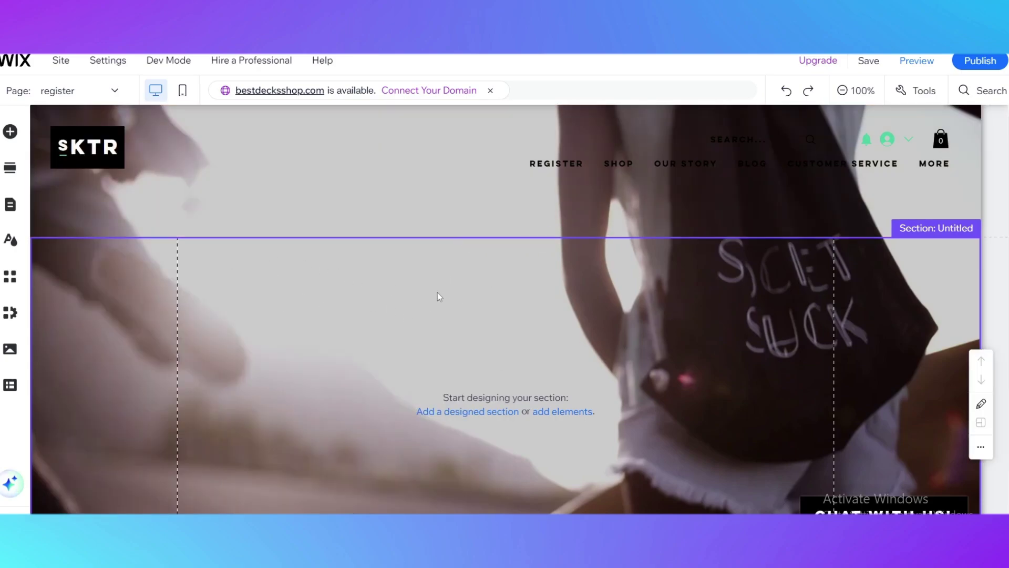
{"action": "left_click", "coordinate": [736, 227]}
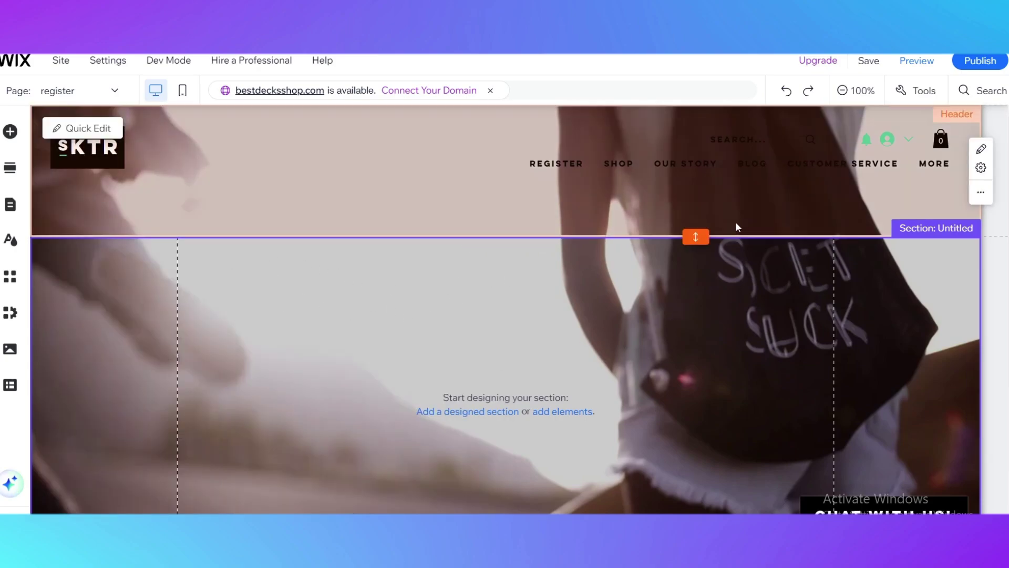